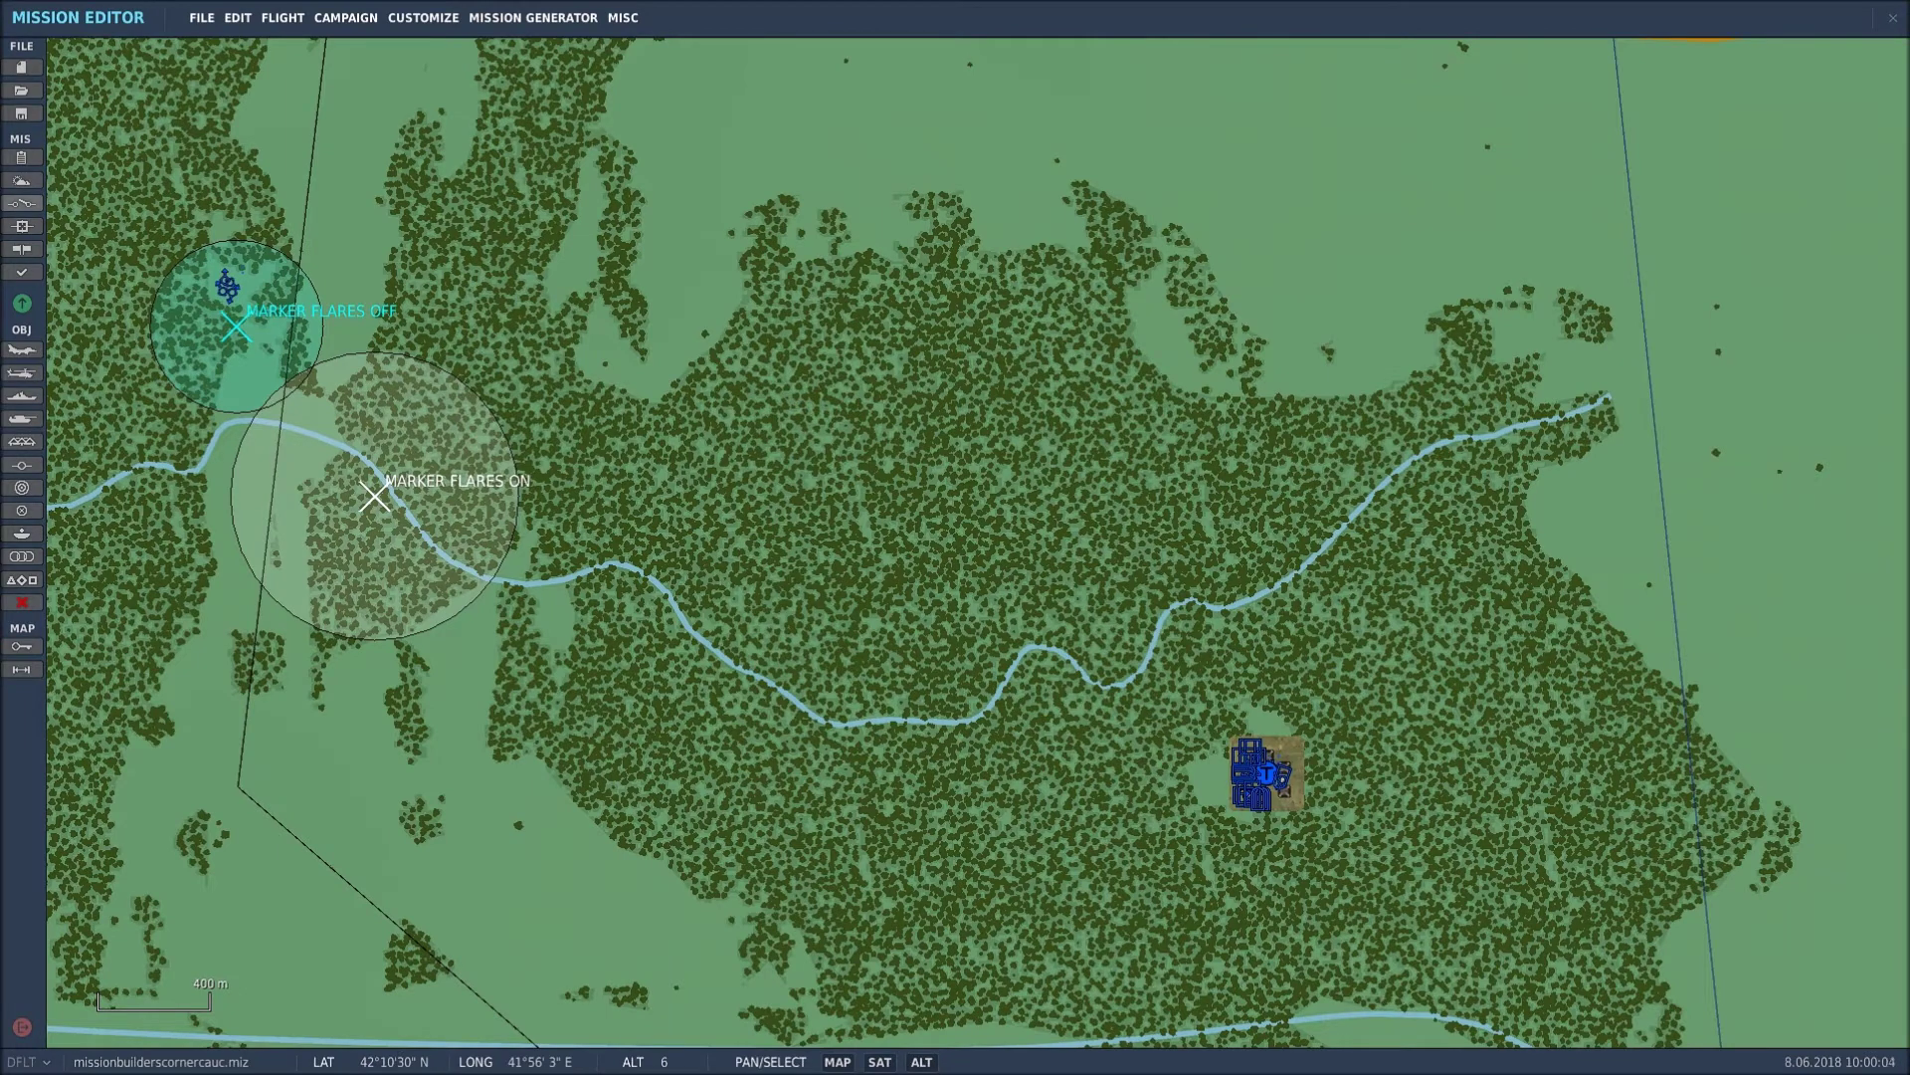
Step: Open the Triggers panel listing FLAG FLARES, MARKER FLARES ON and MARKER FLARES OFF
left_click(21, 203)
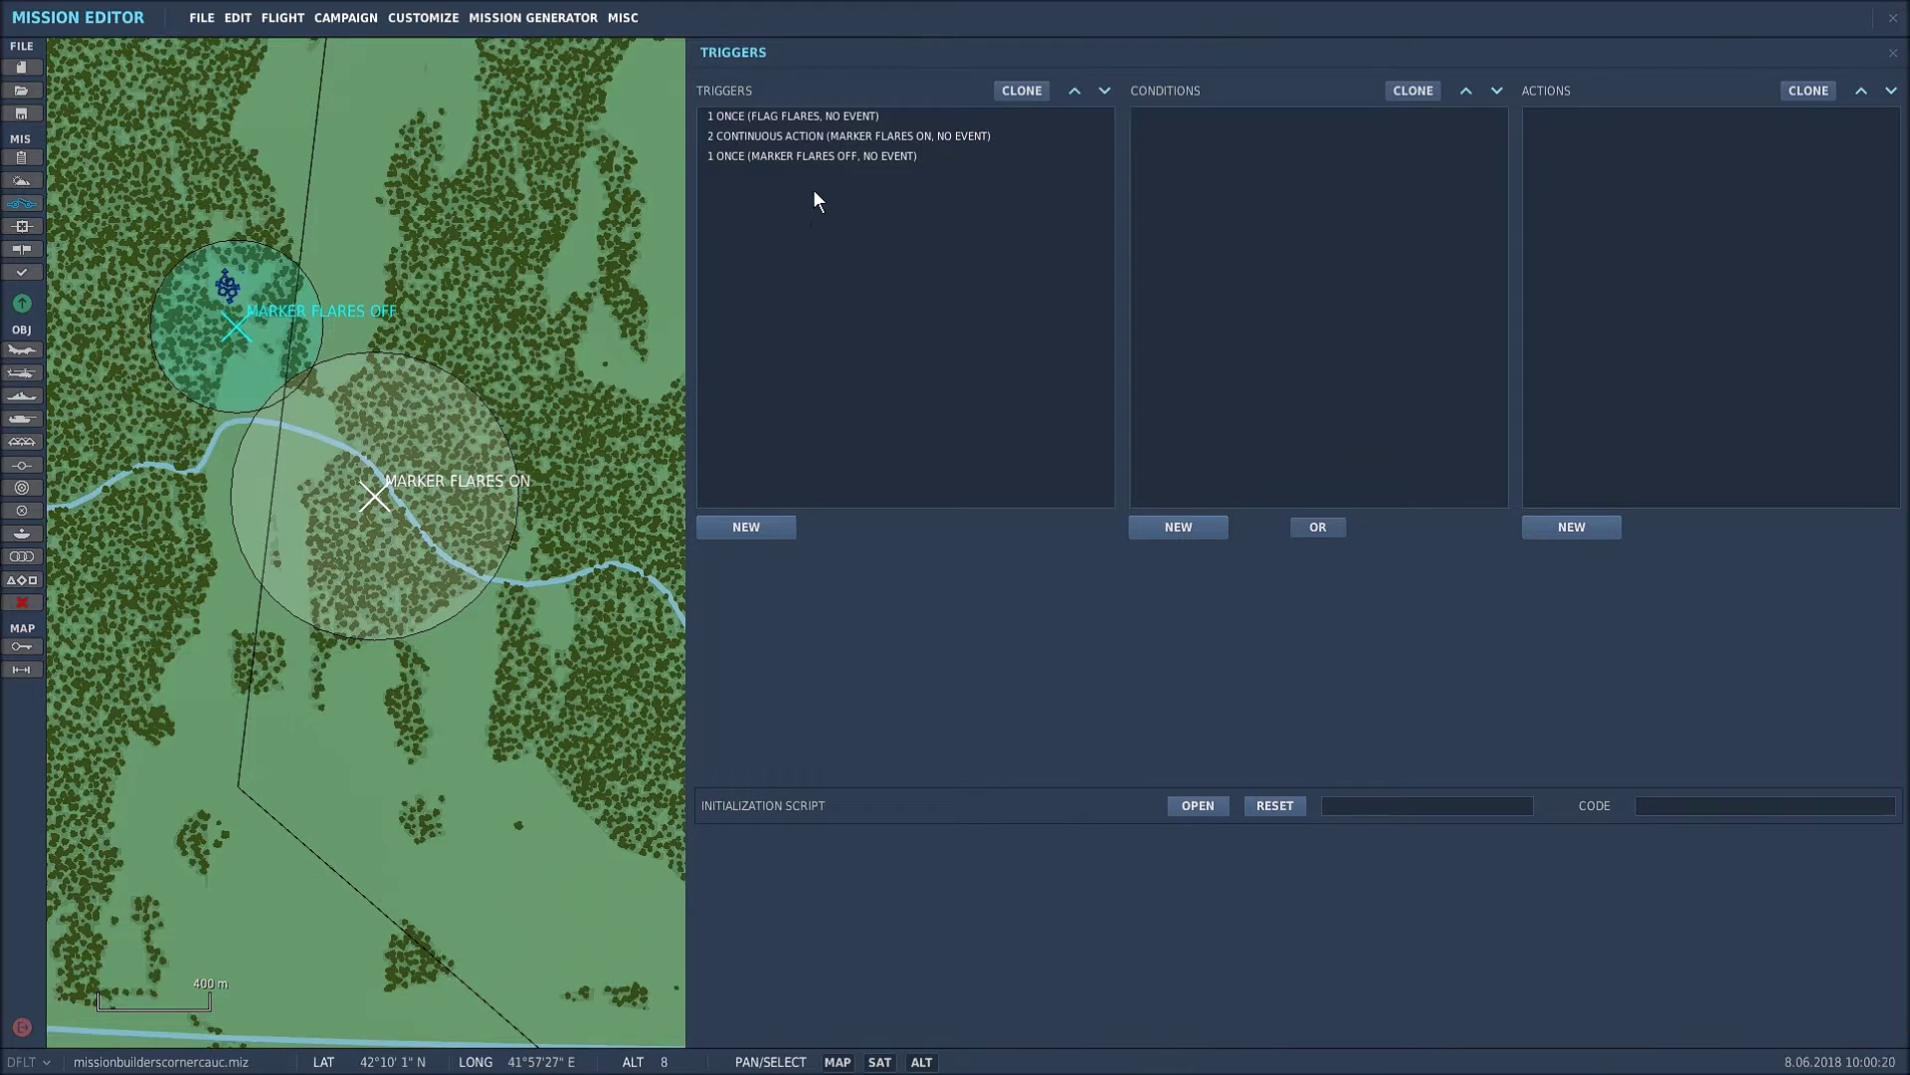
Step: Select the FLAG FLARES trigger and its unit-inside-zone condition
left_click(804, 117)
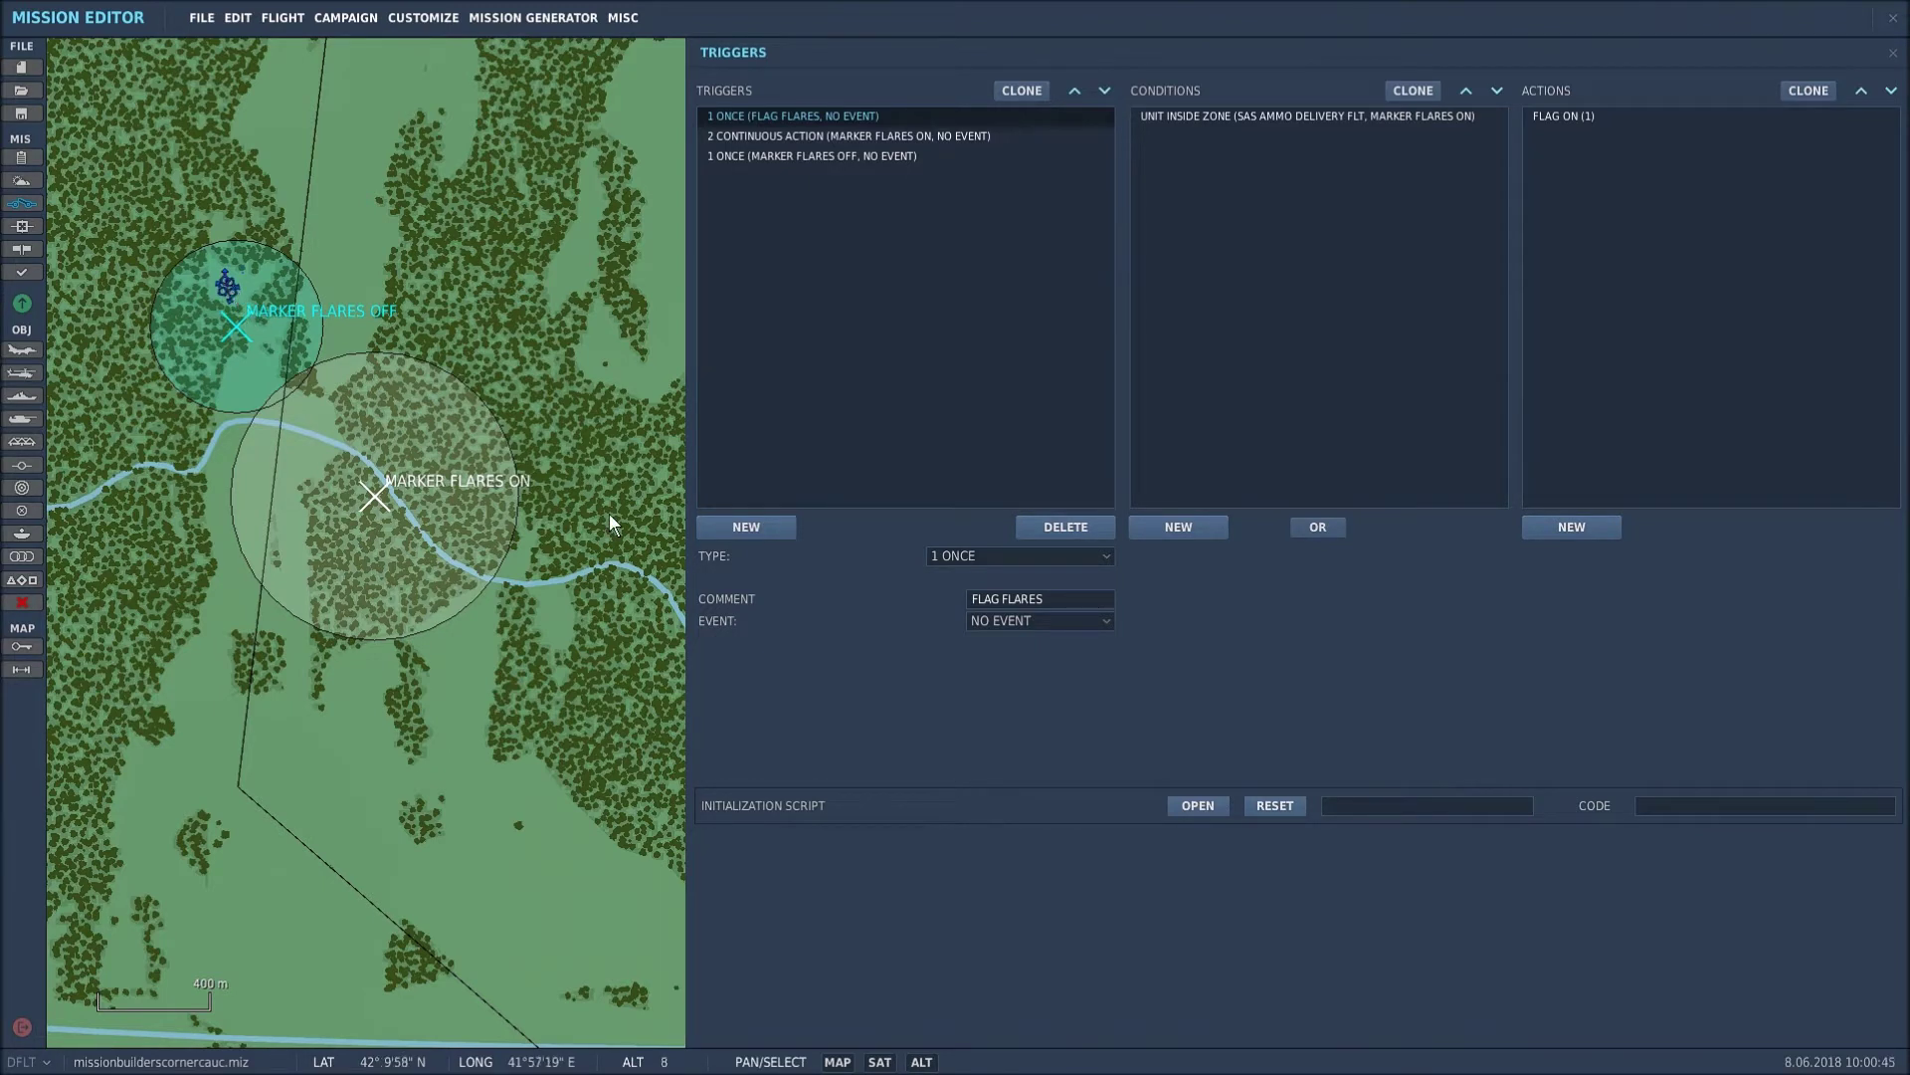
left_click(1285, 115)
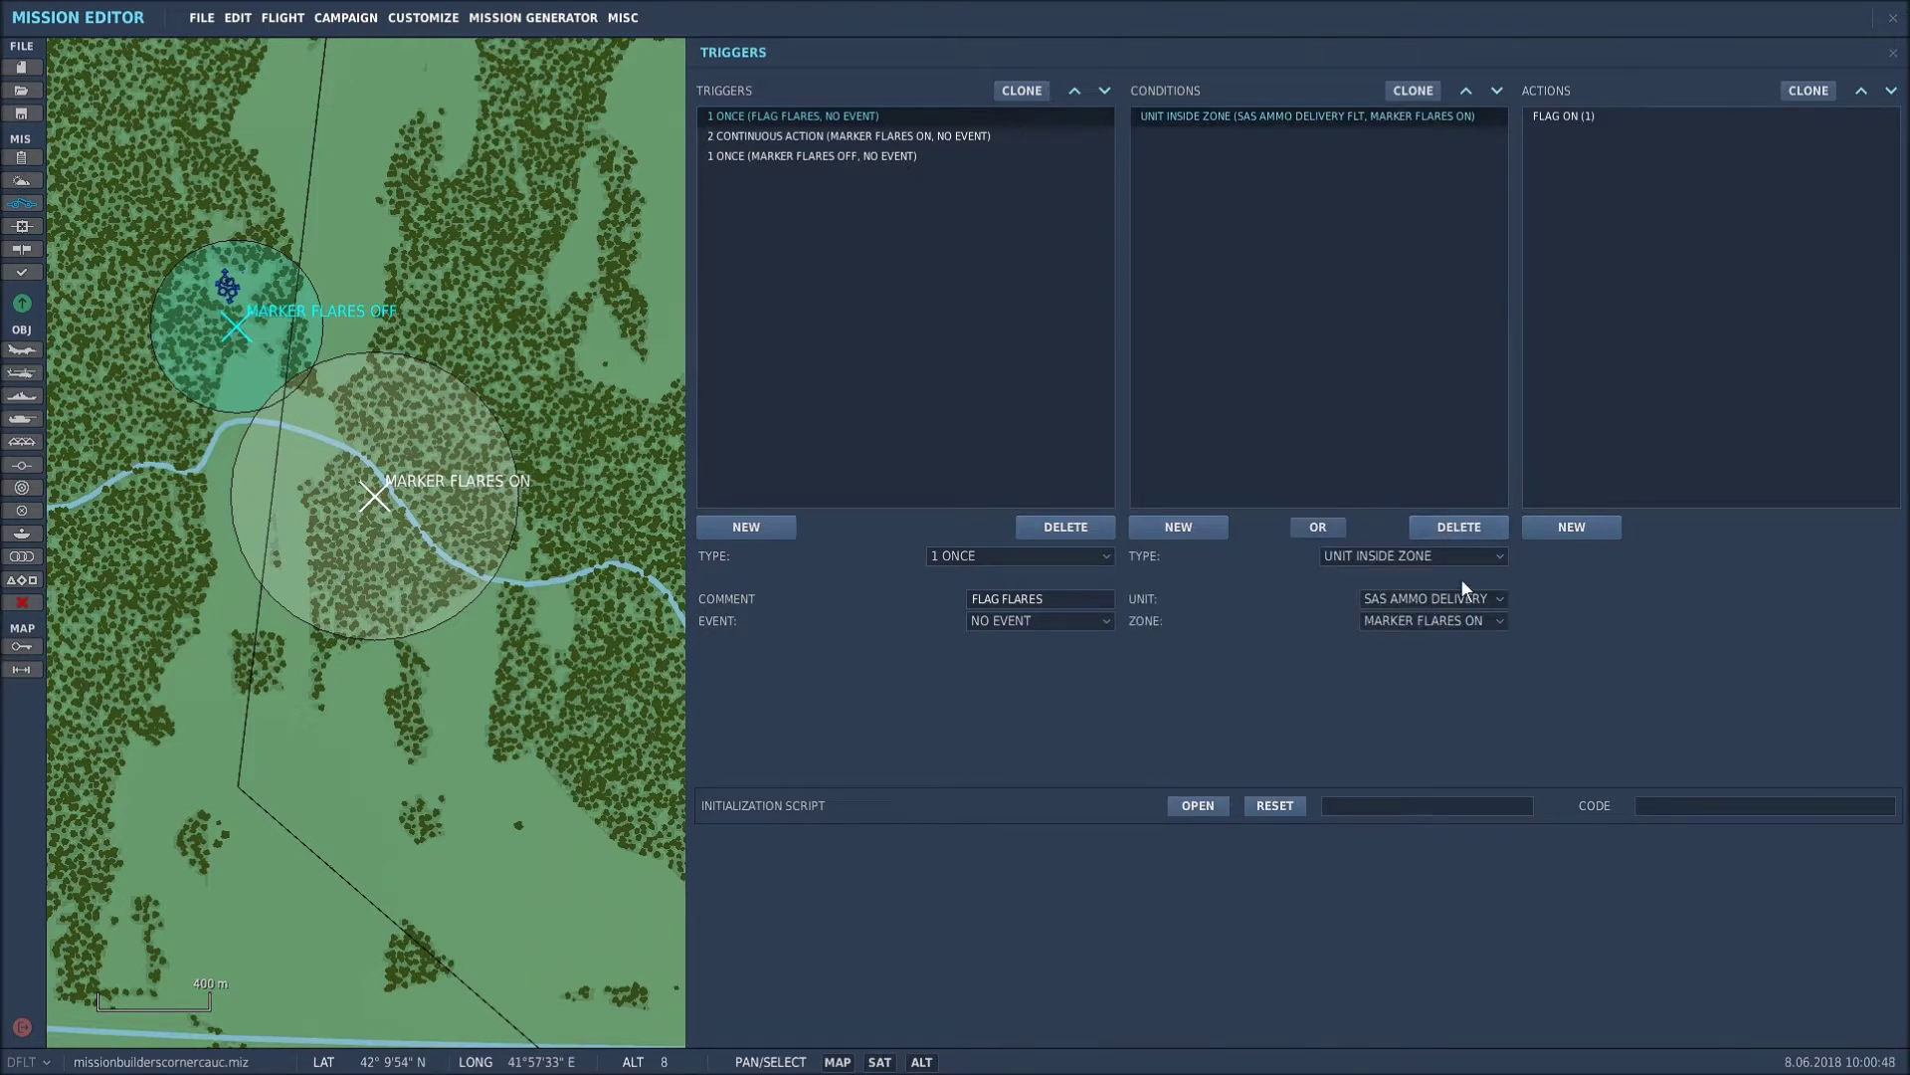
Step: Set the condition to UNIT INSIDE ZONE with SAS AMMO DELIVERY FLT and zone MARKER FLARES ON
left_click(1498, 556)
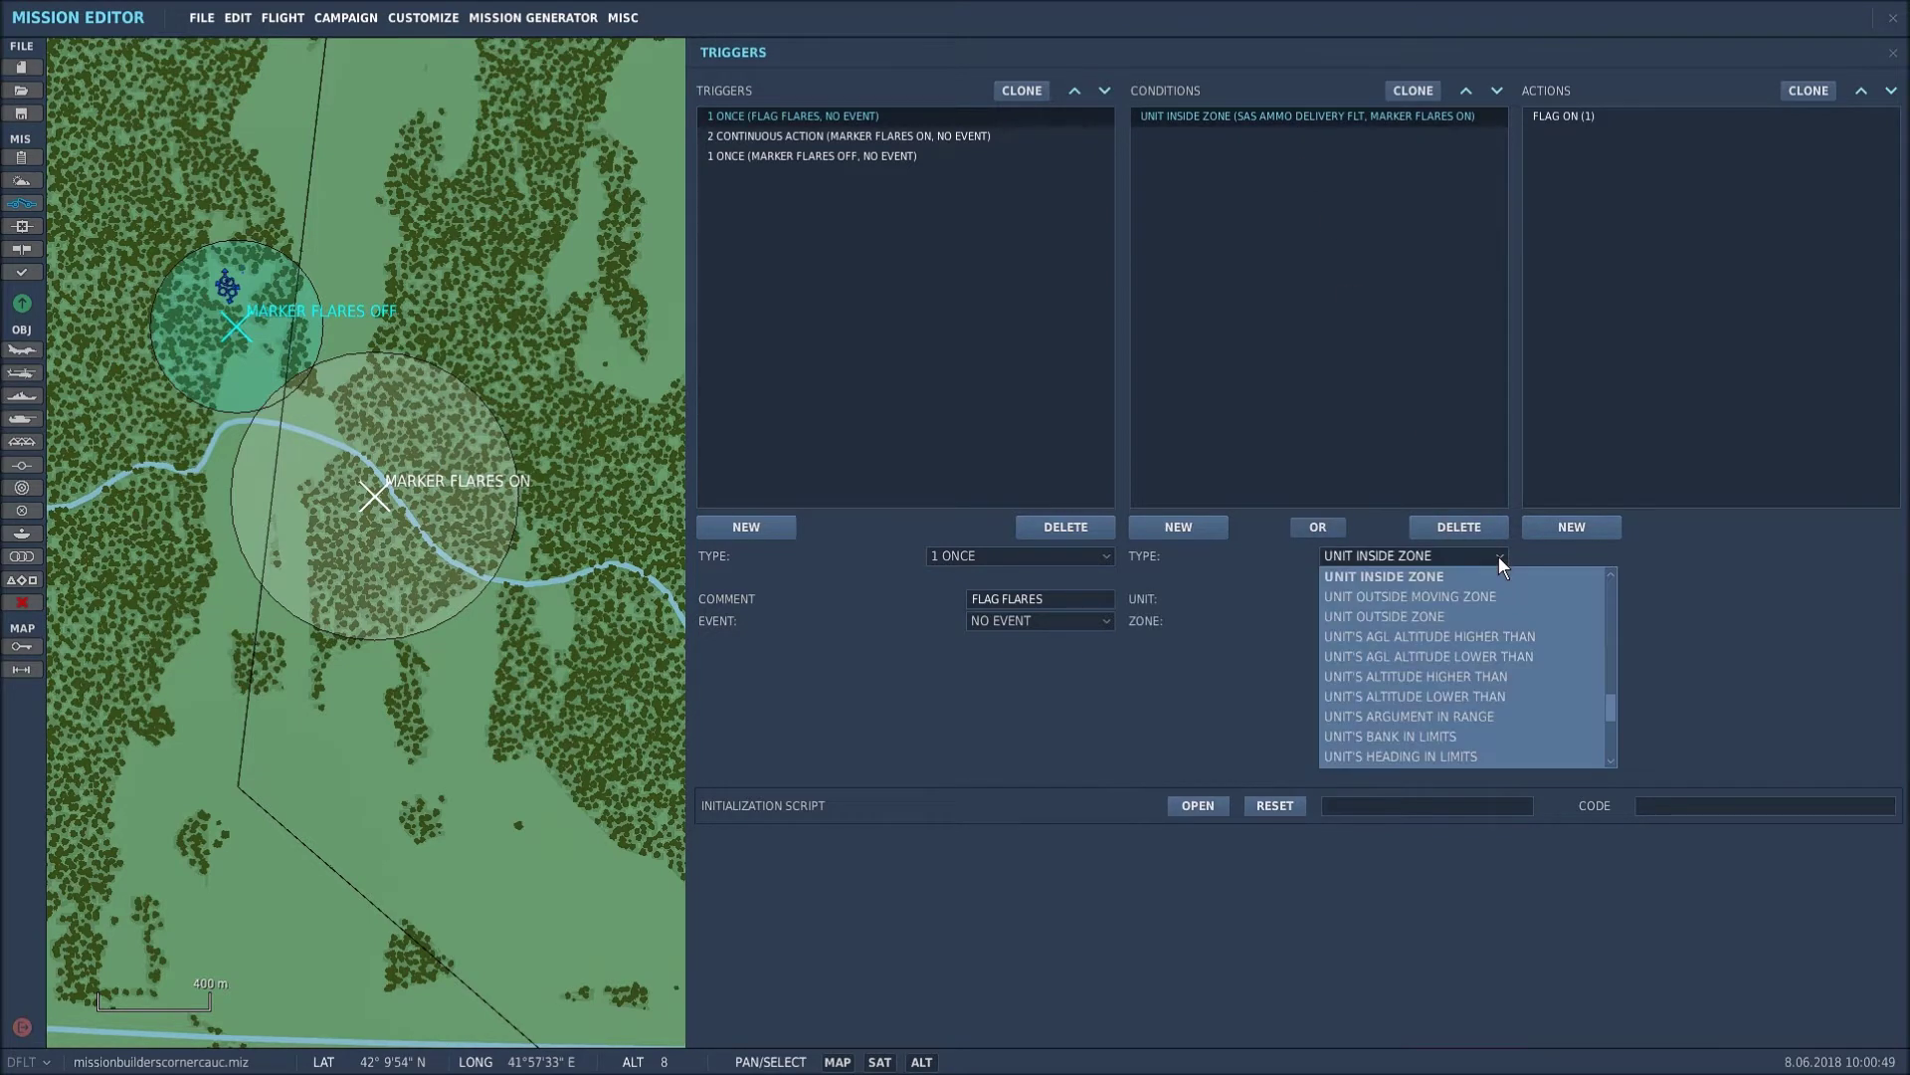
left_click(1438, 577)
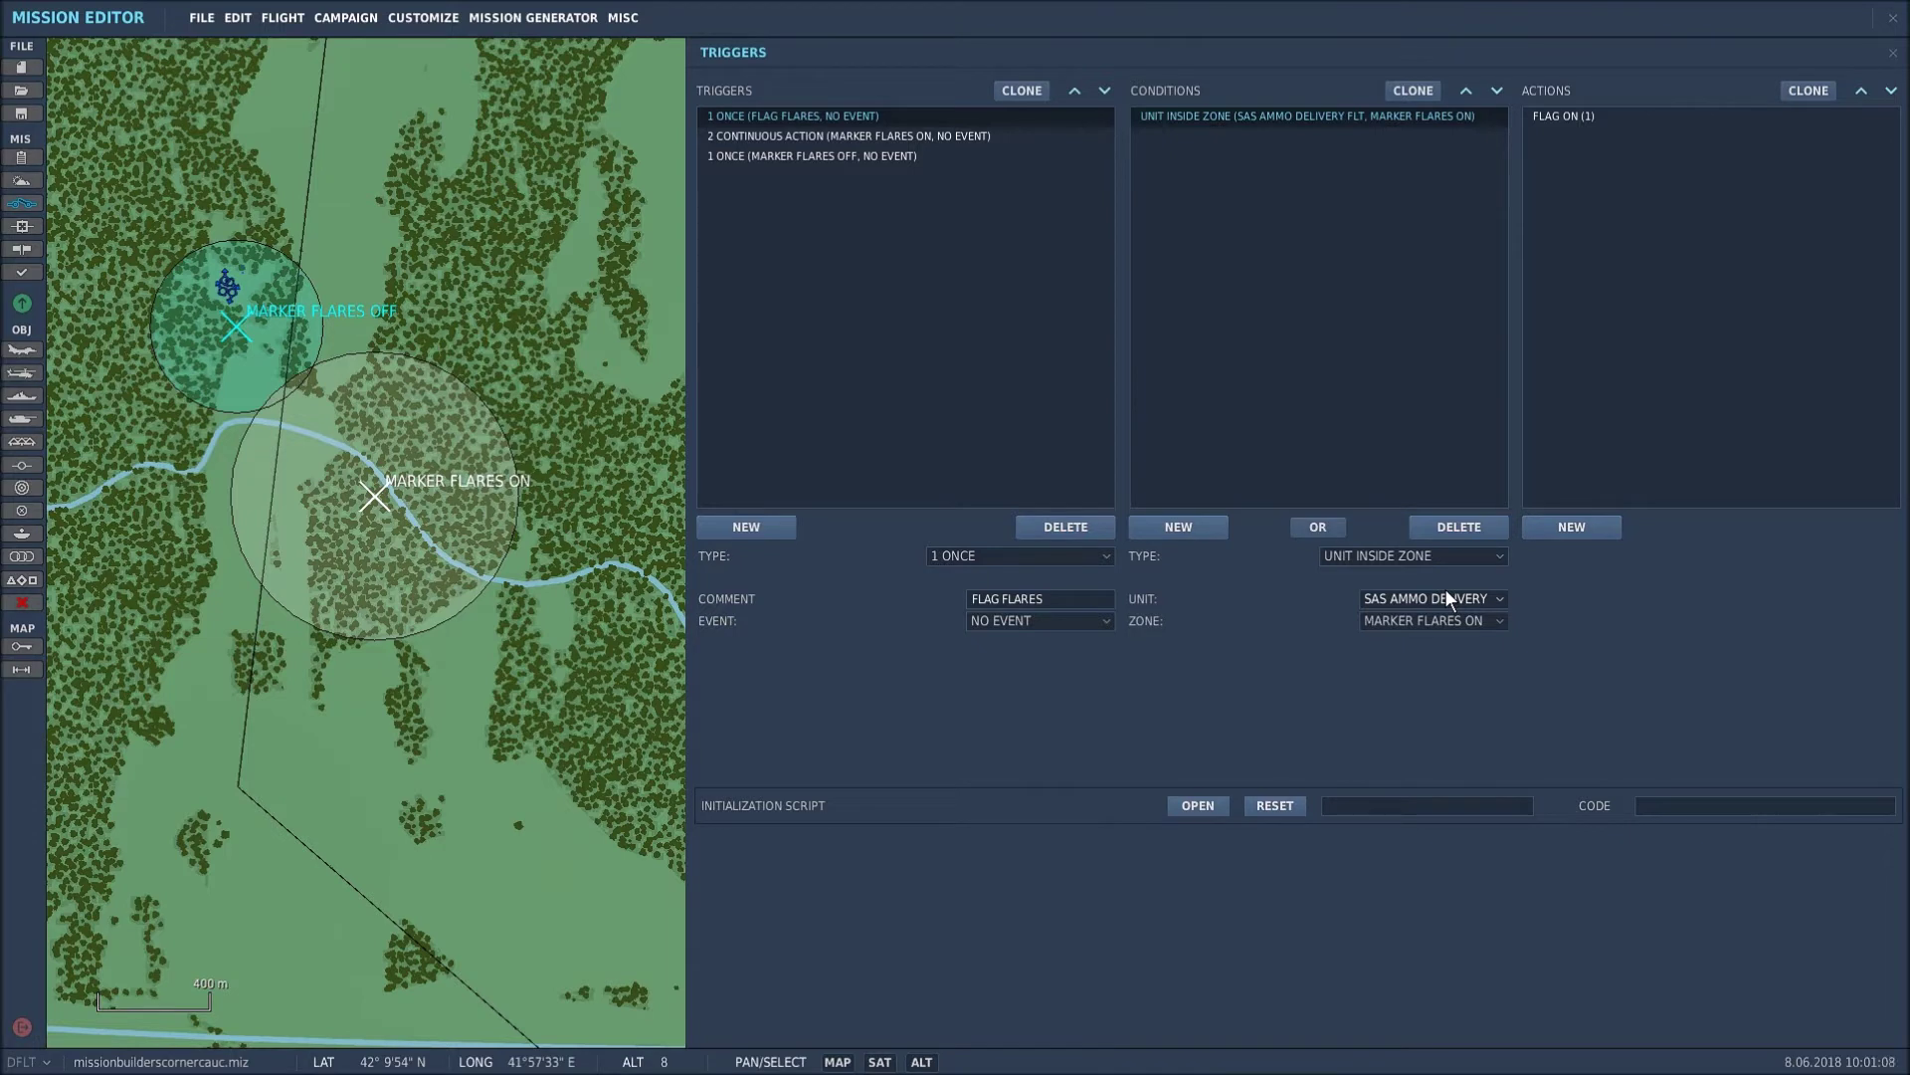
left_click(1500, 598)
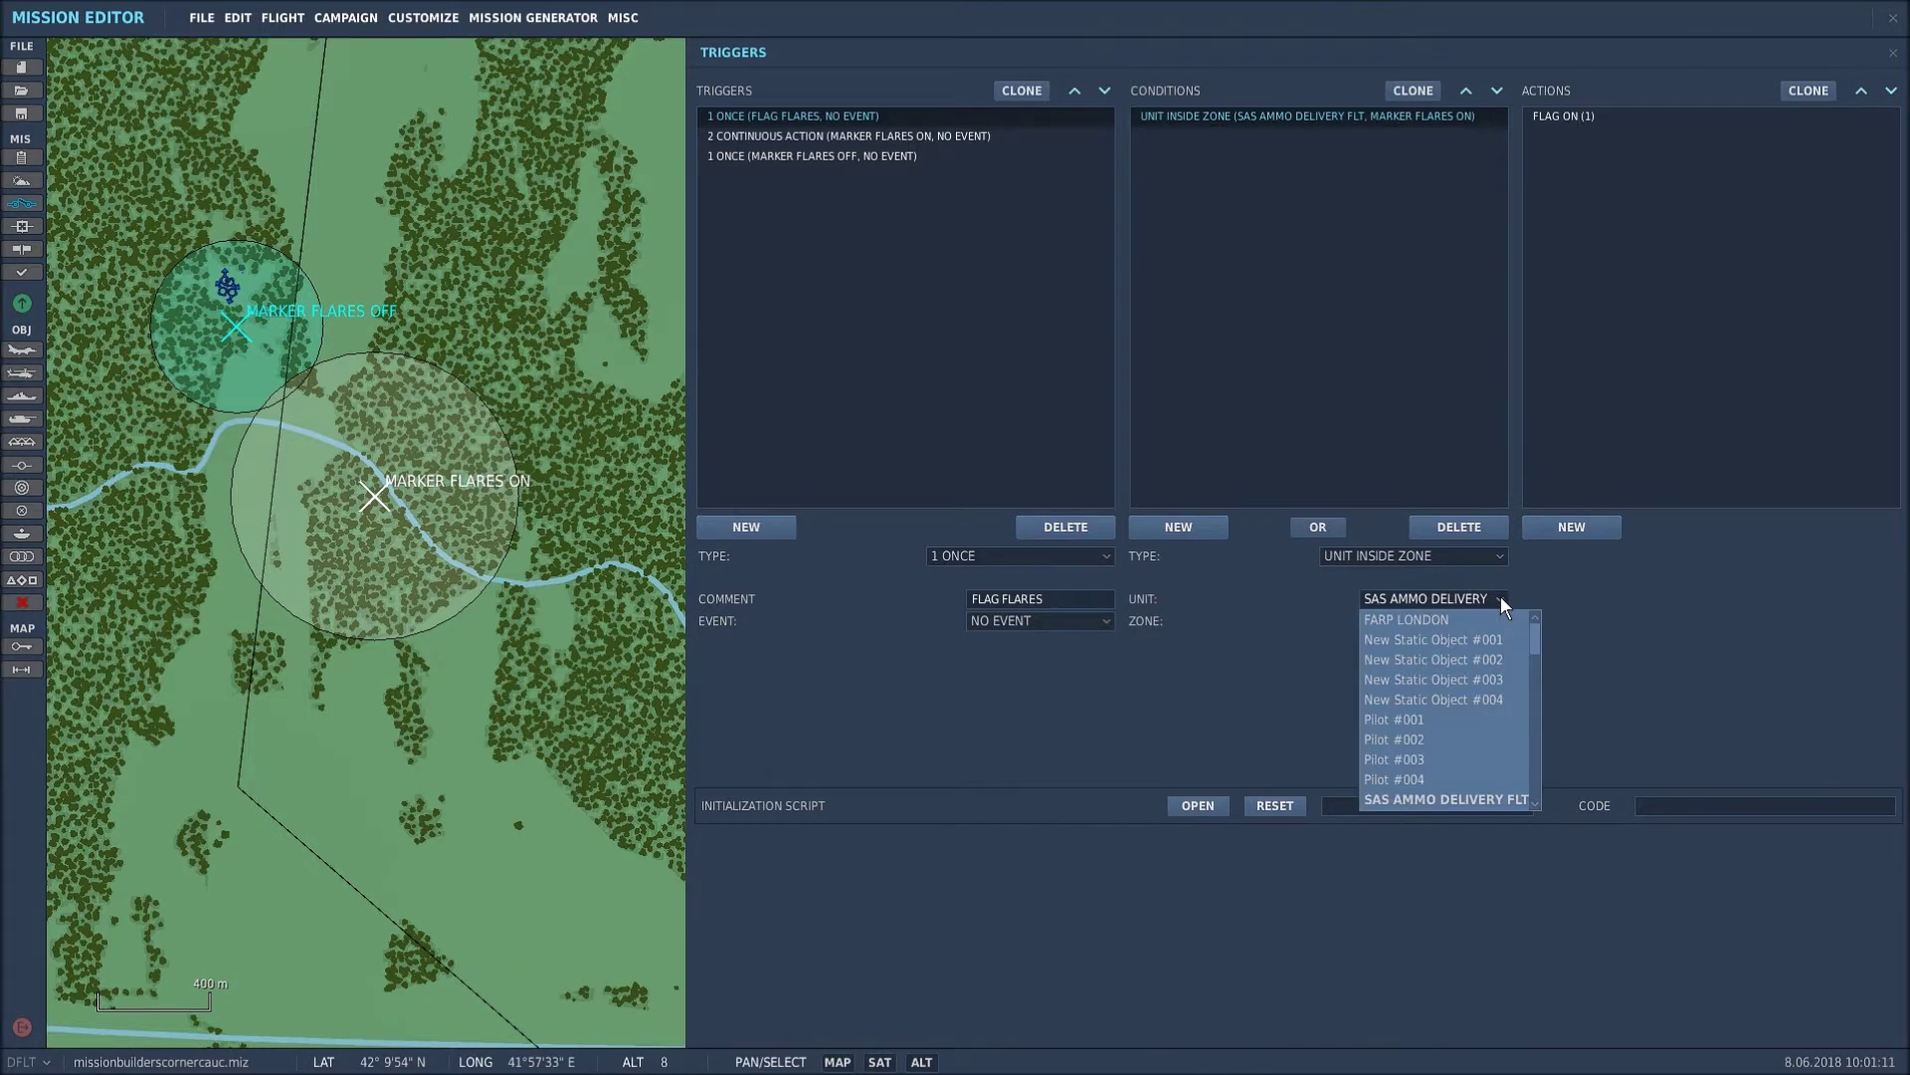
left_click(1423, 802)
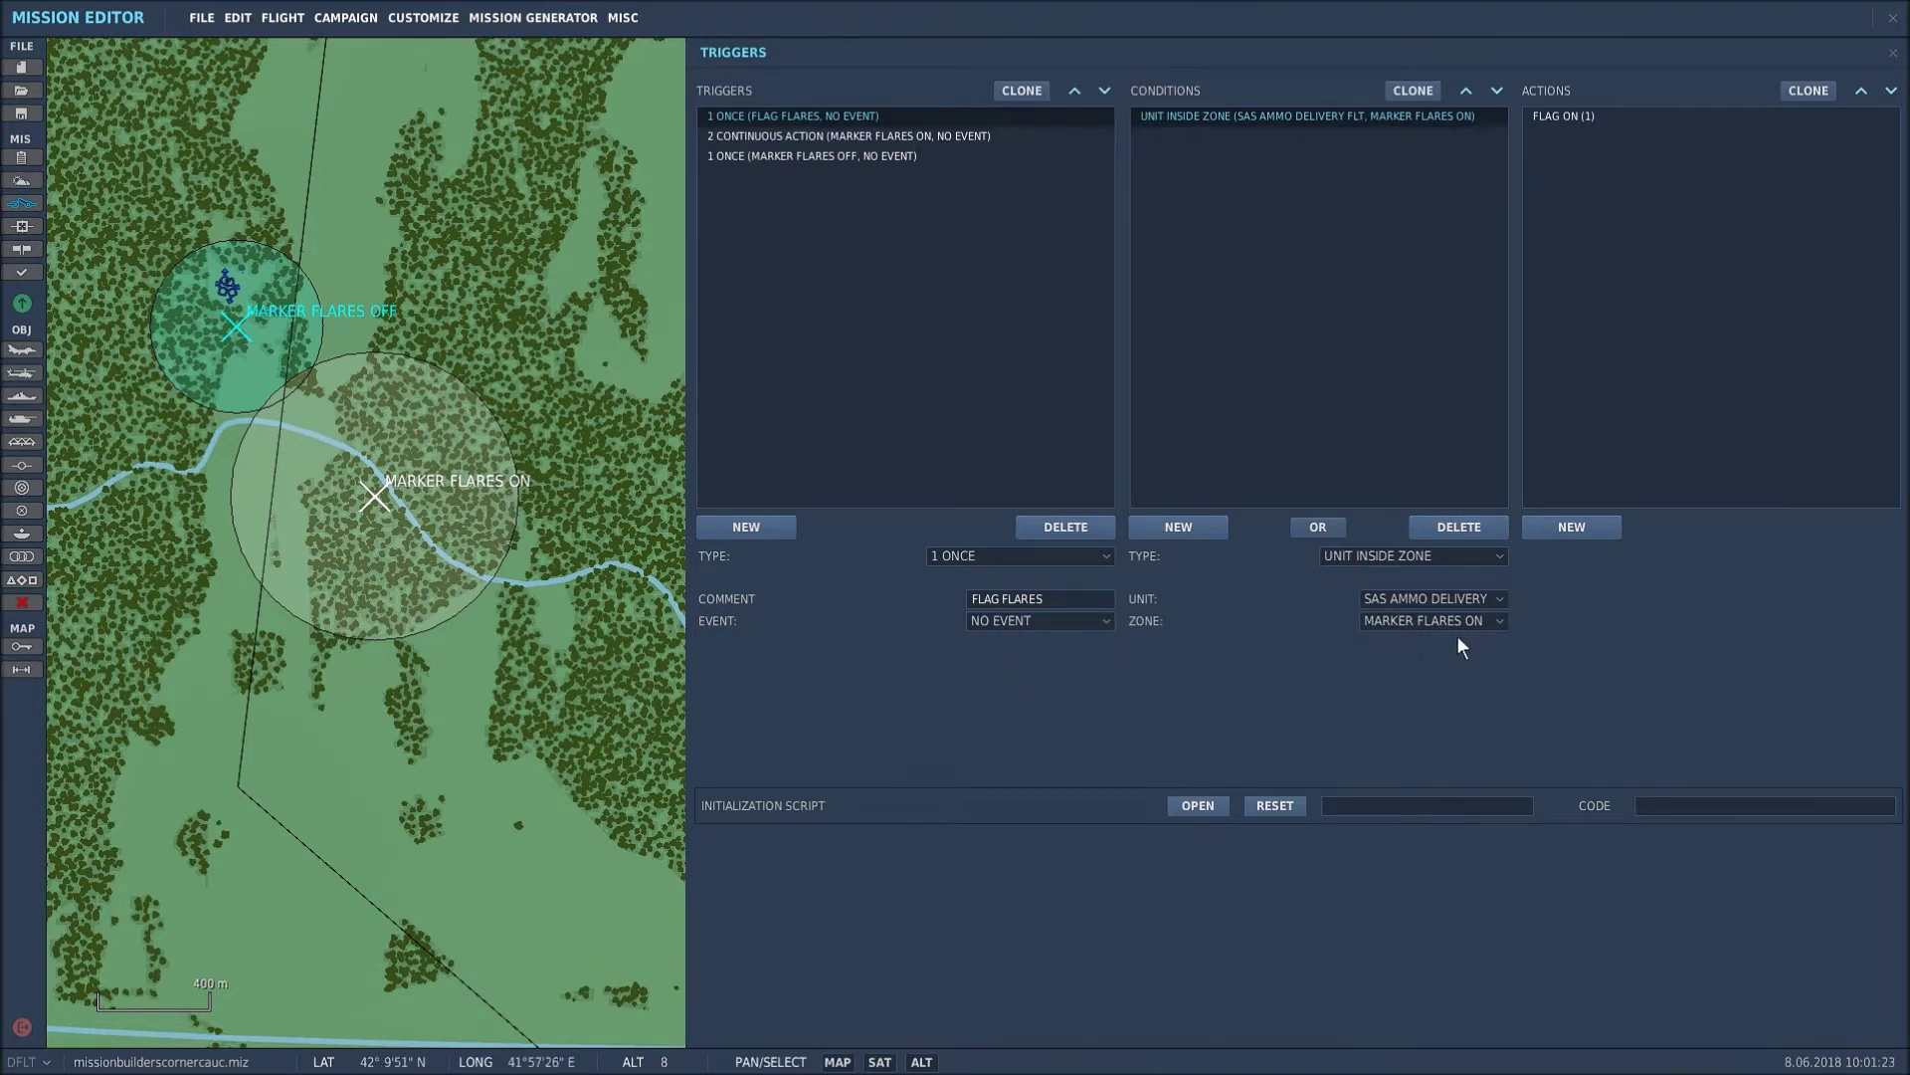
left_click(1498, 618)
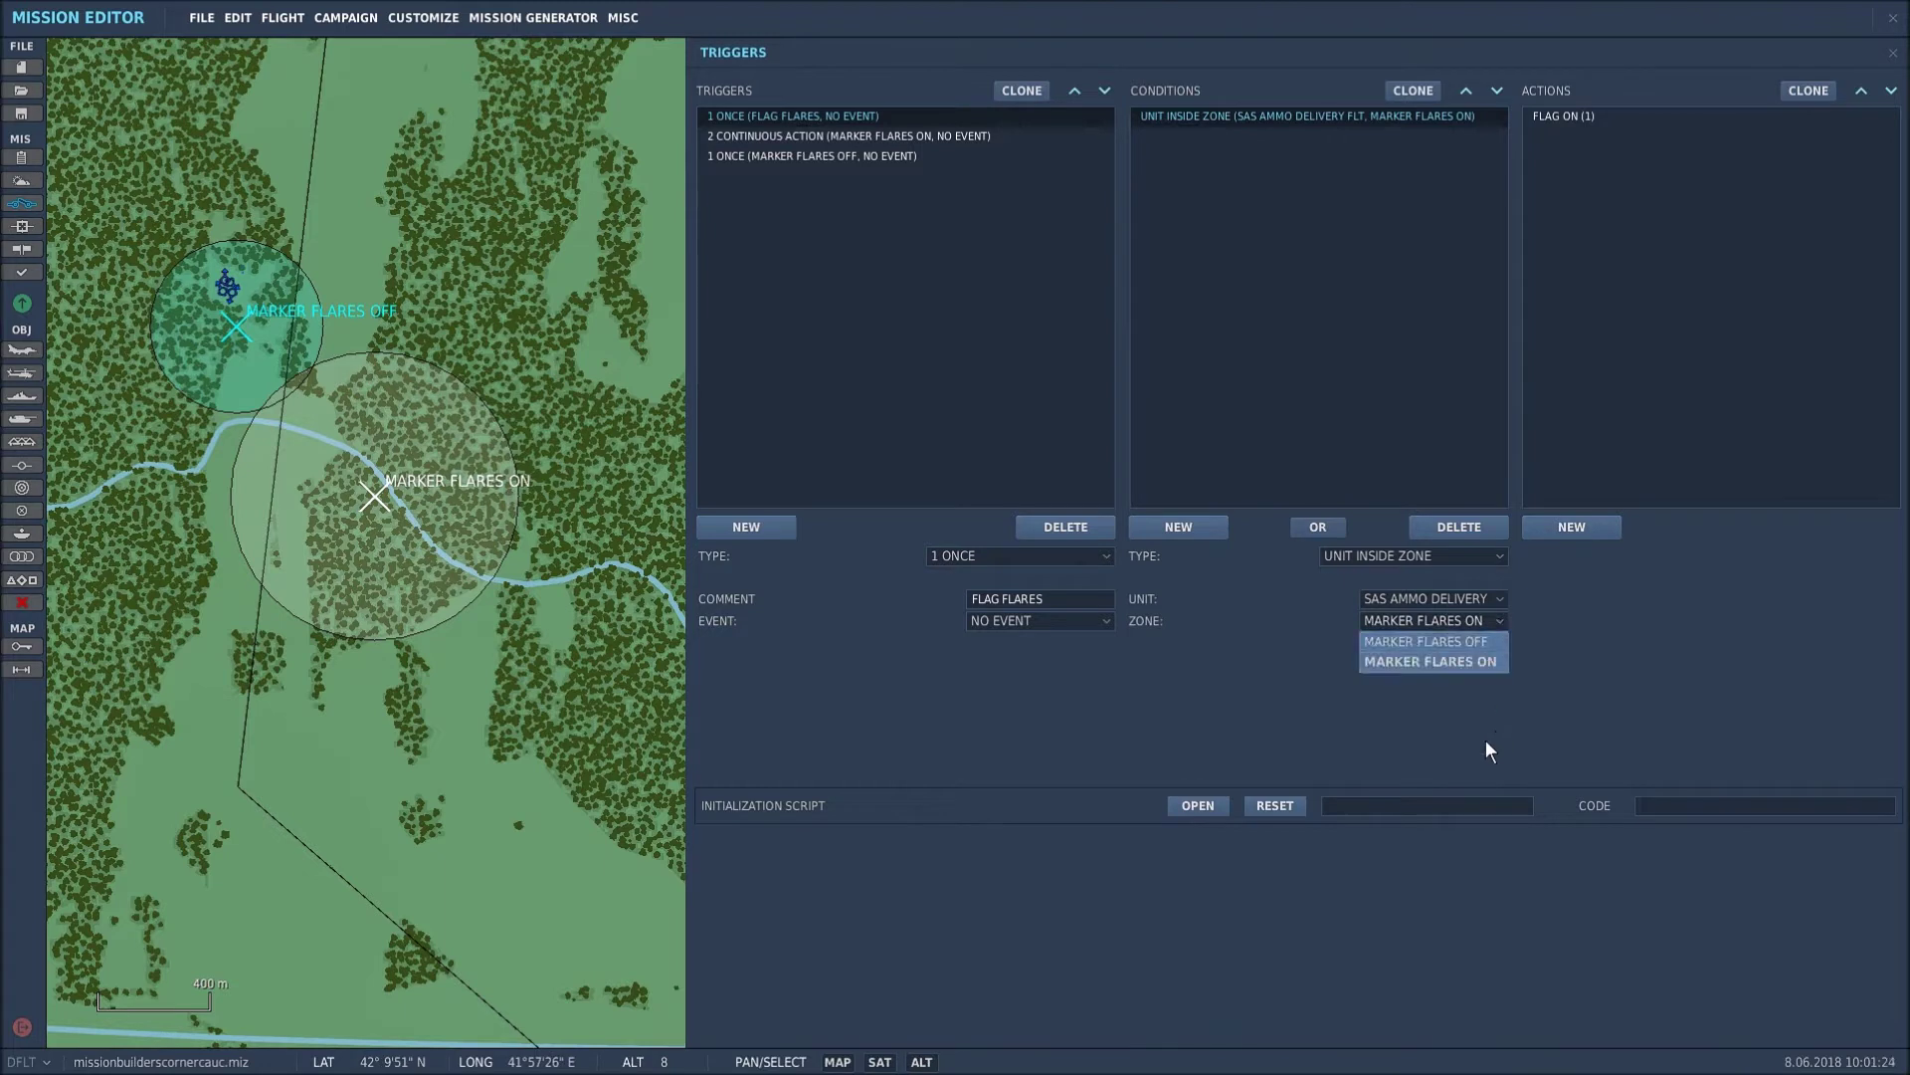
left_click(1459, 666)
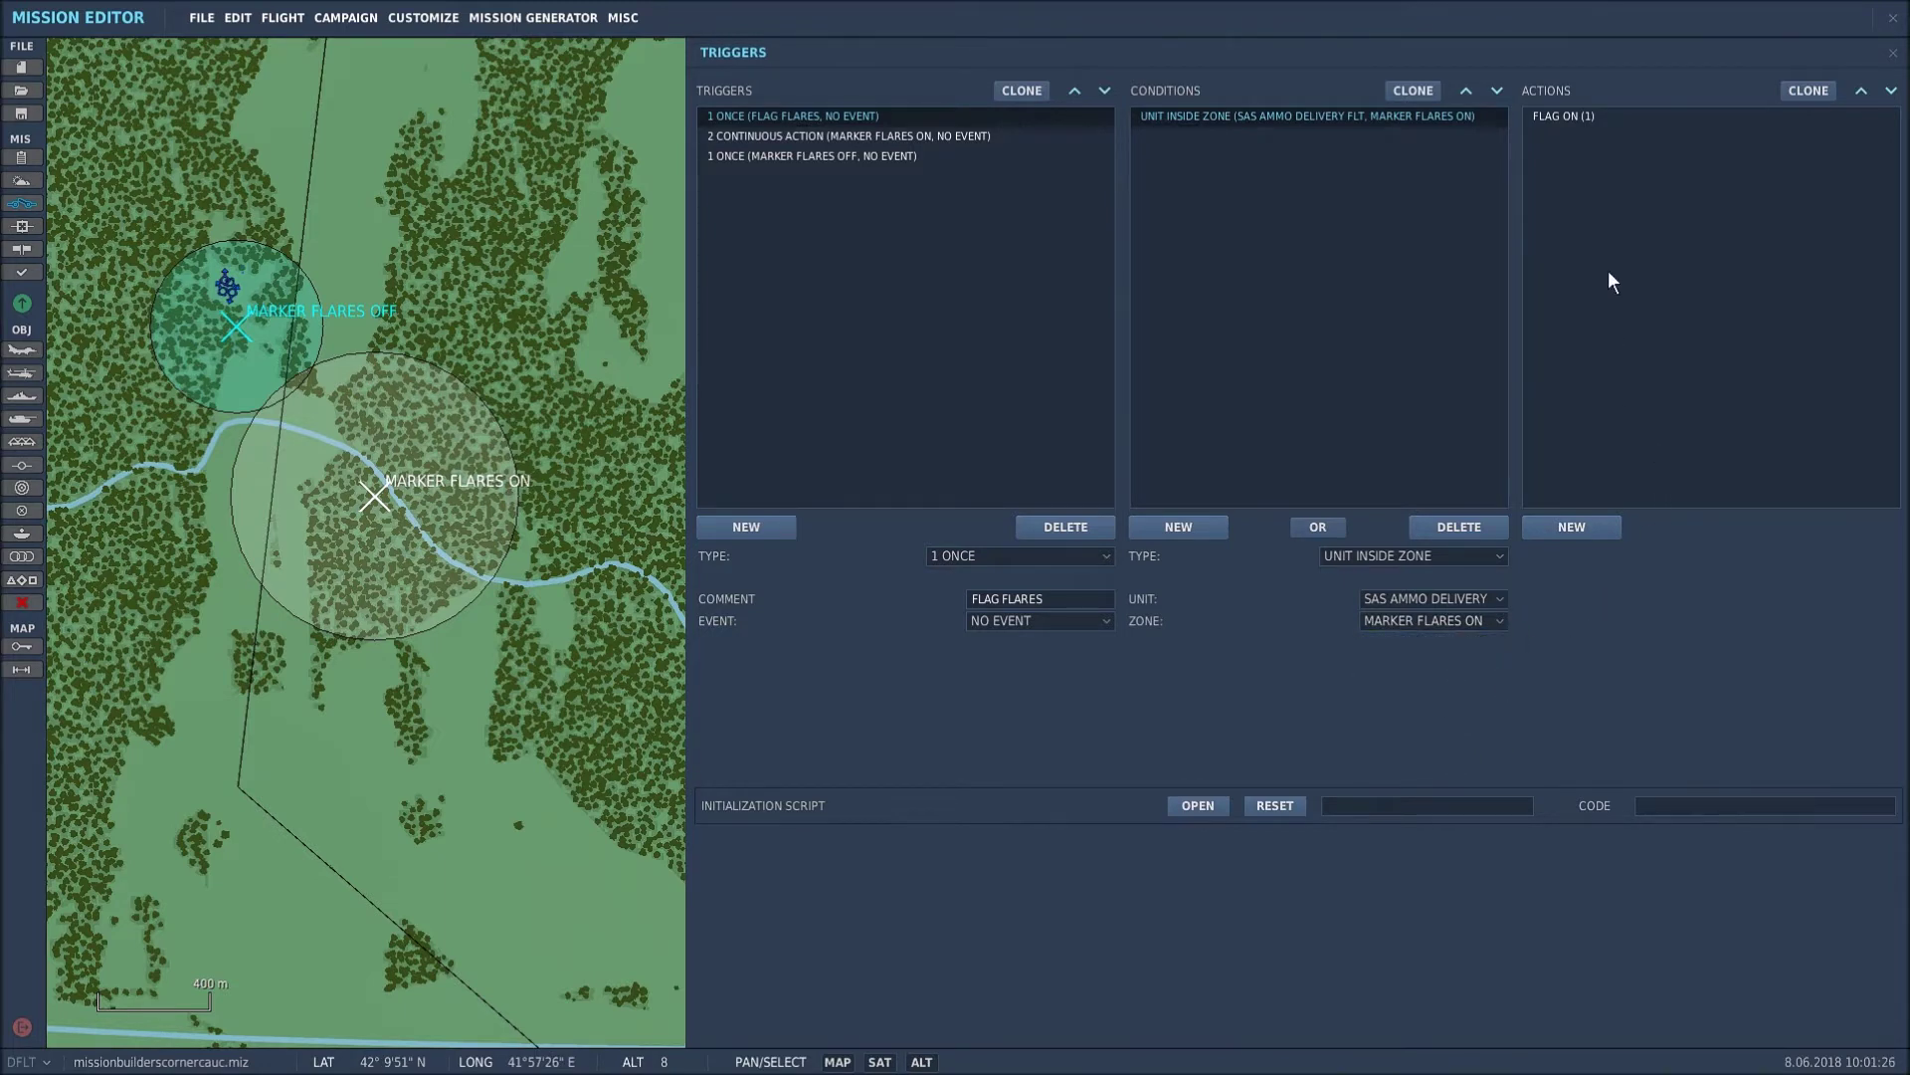
left_click(1570, 120)
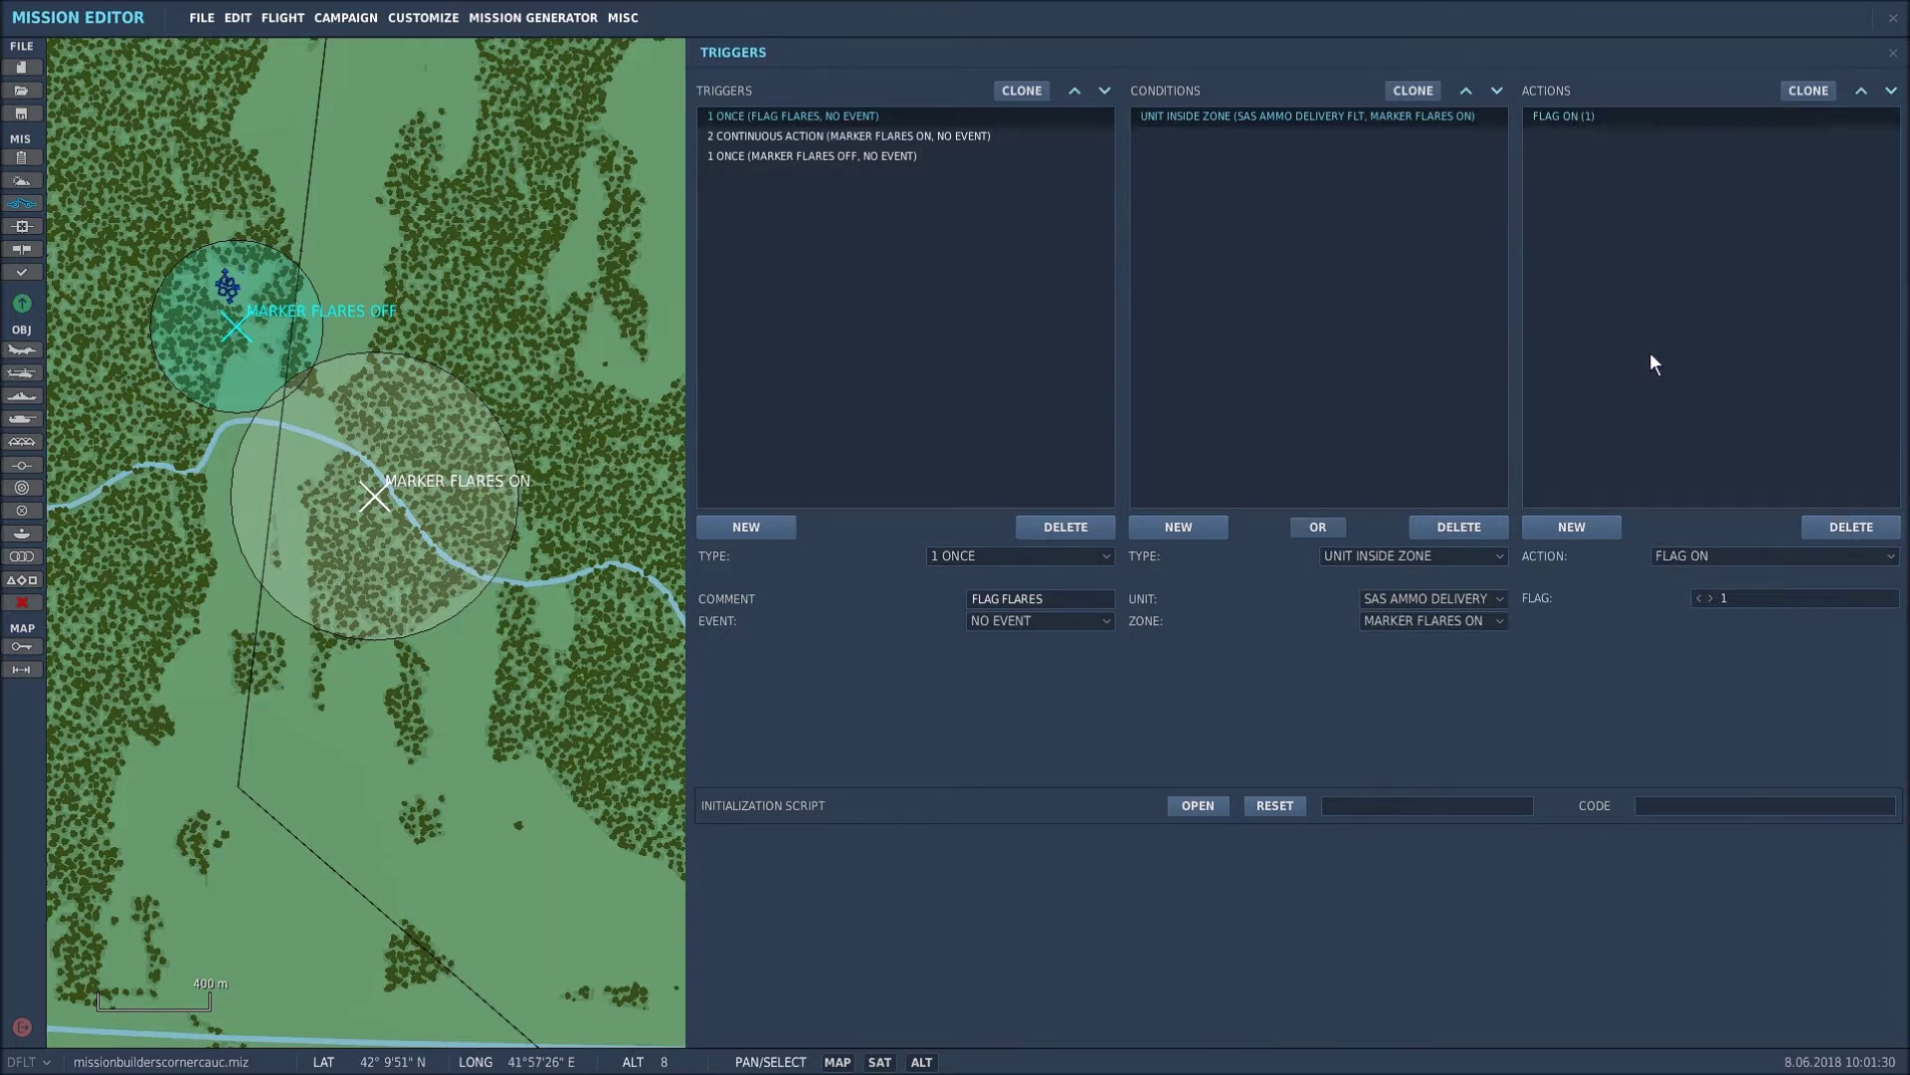
Step: Keep the FLAG FLARES action as FLAG ON for flag 1
left_click(1891, 557)
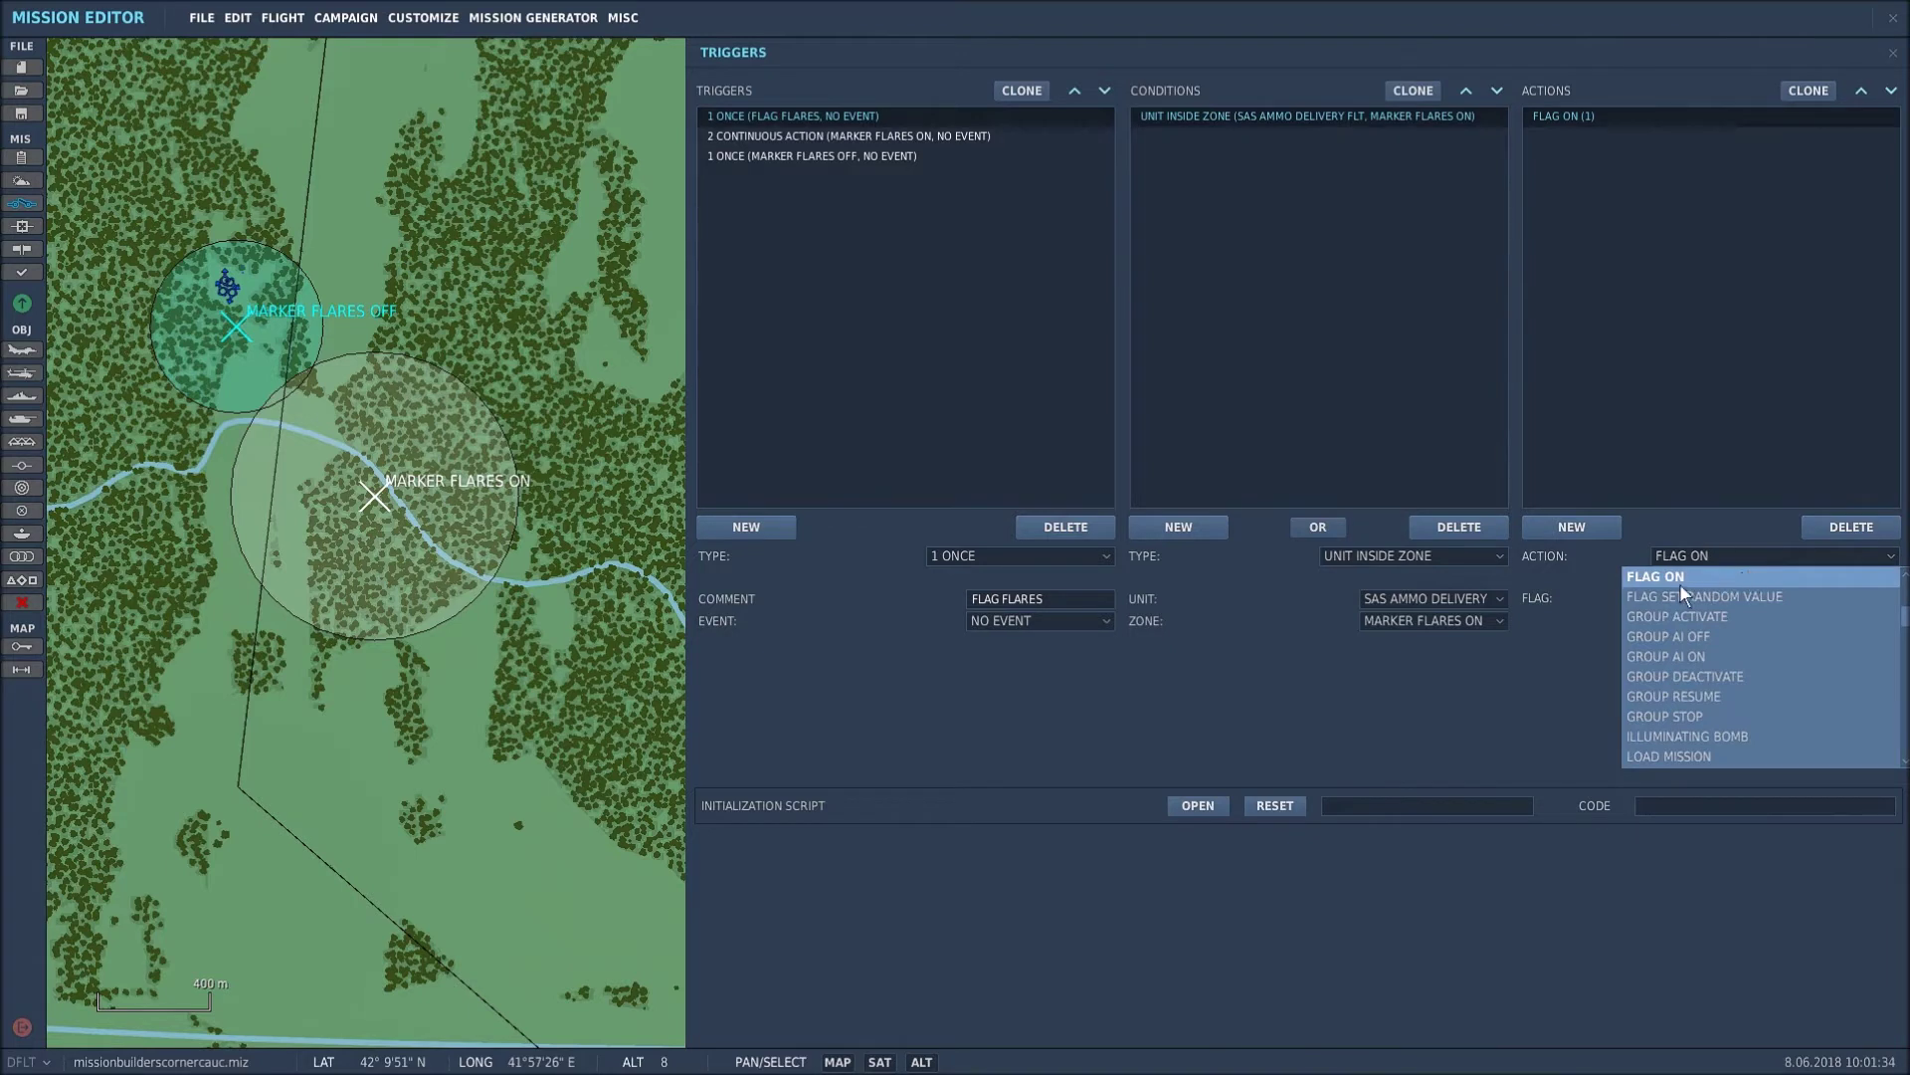
left_click(1747, 451)
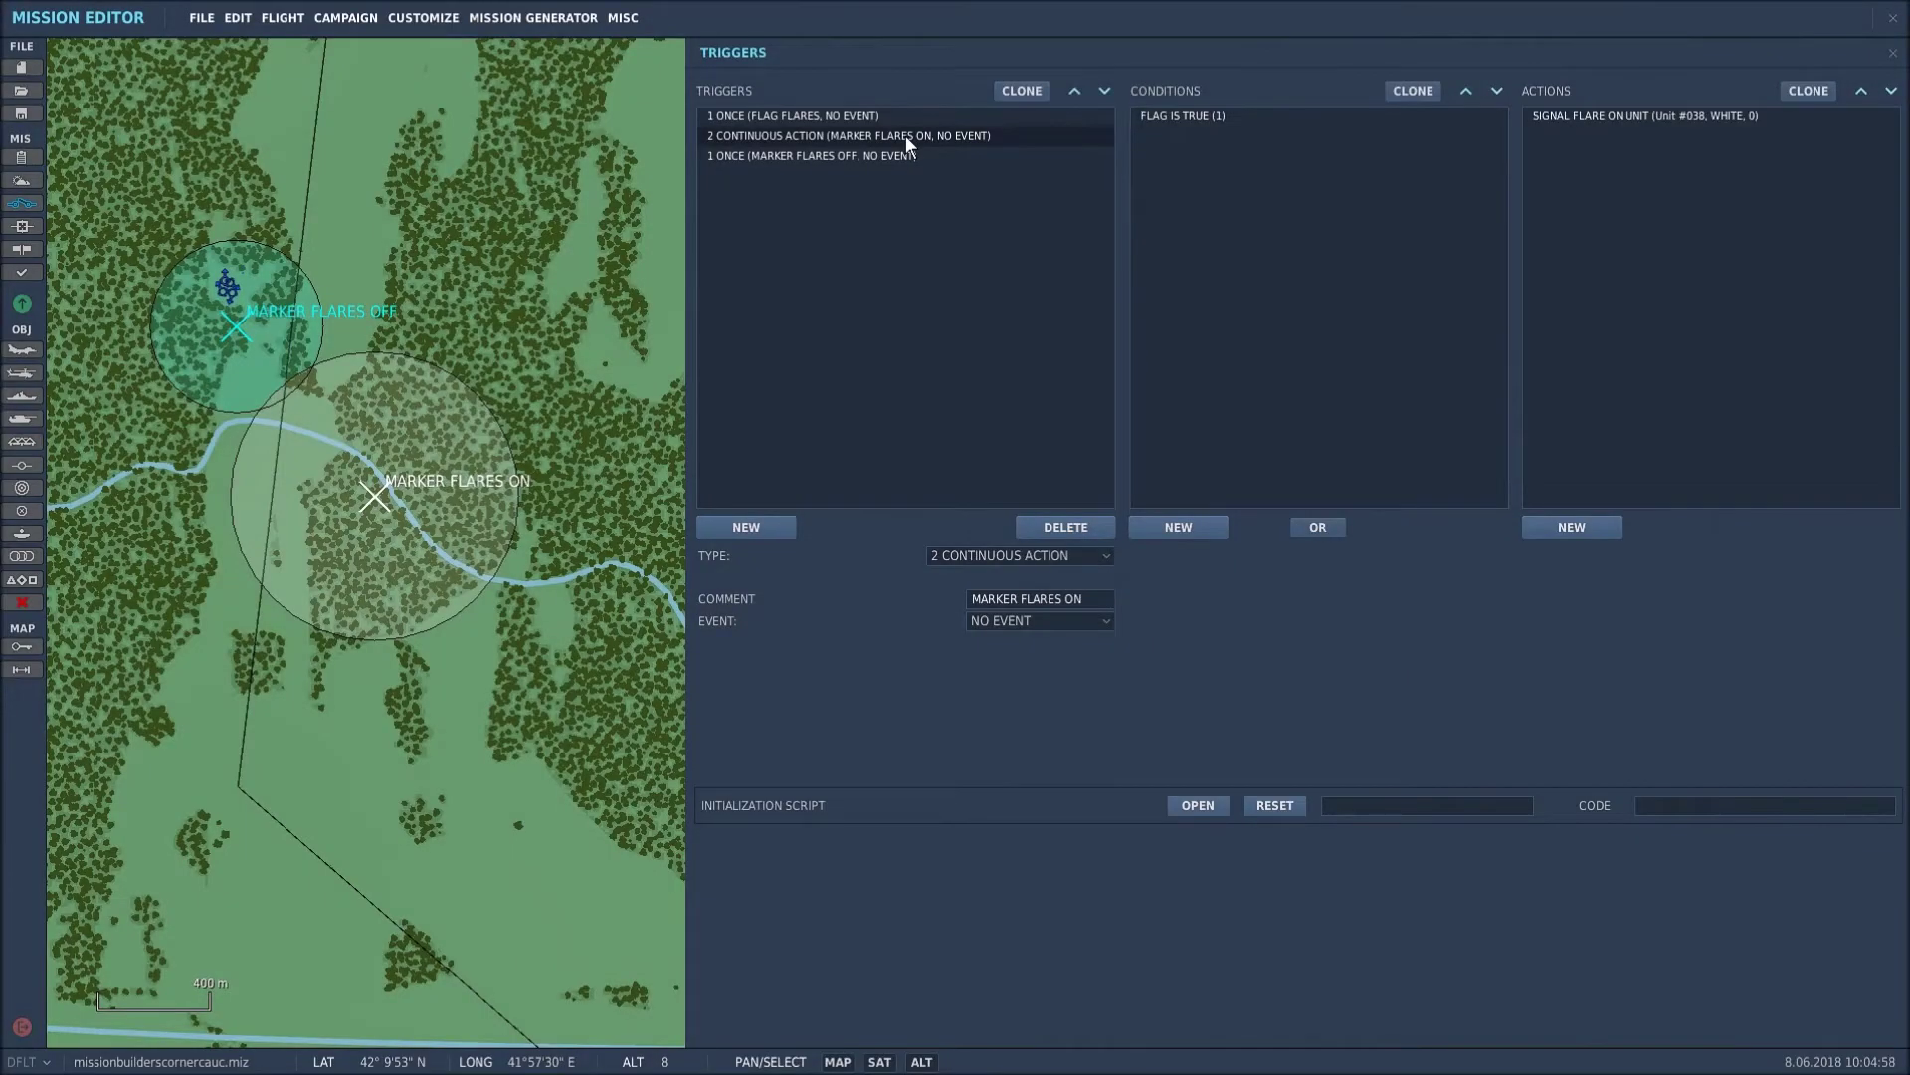
left_click(905, 135)
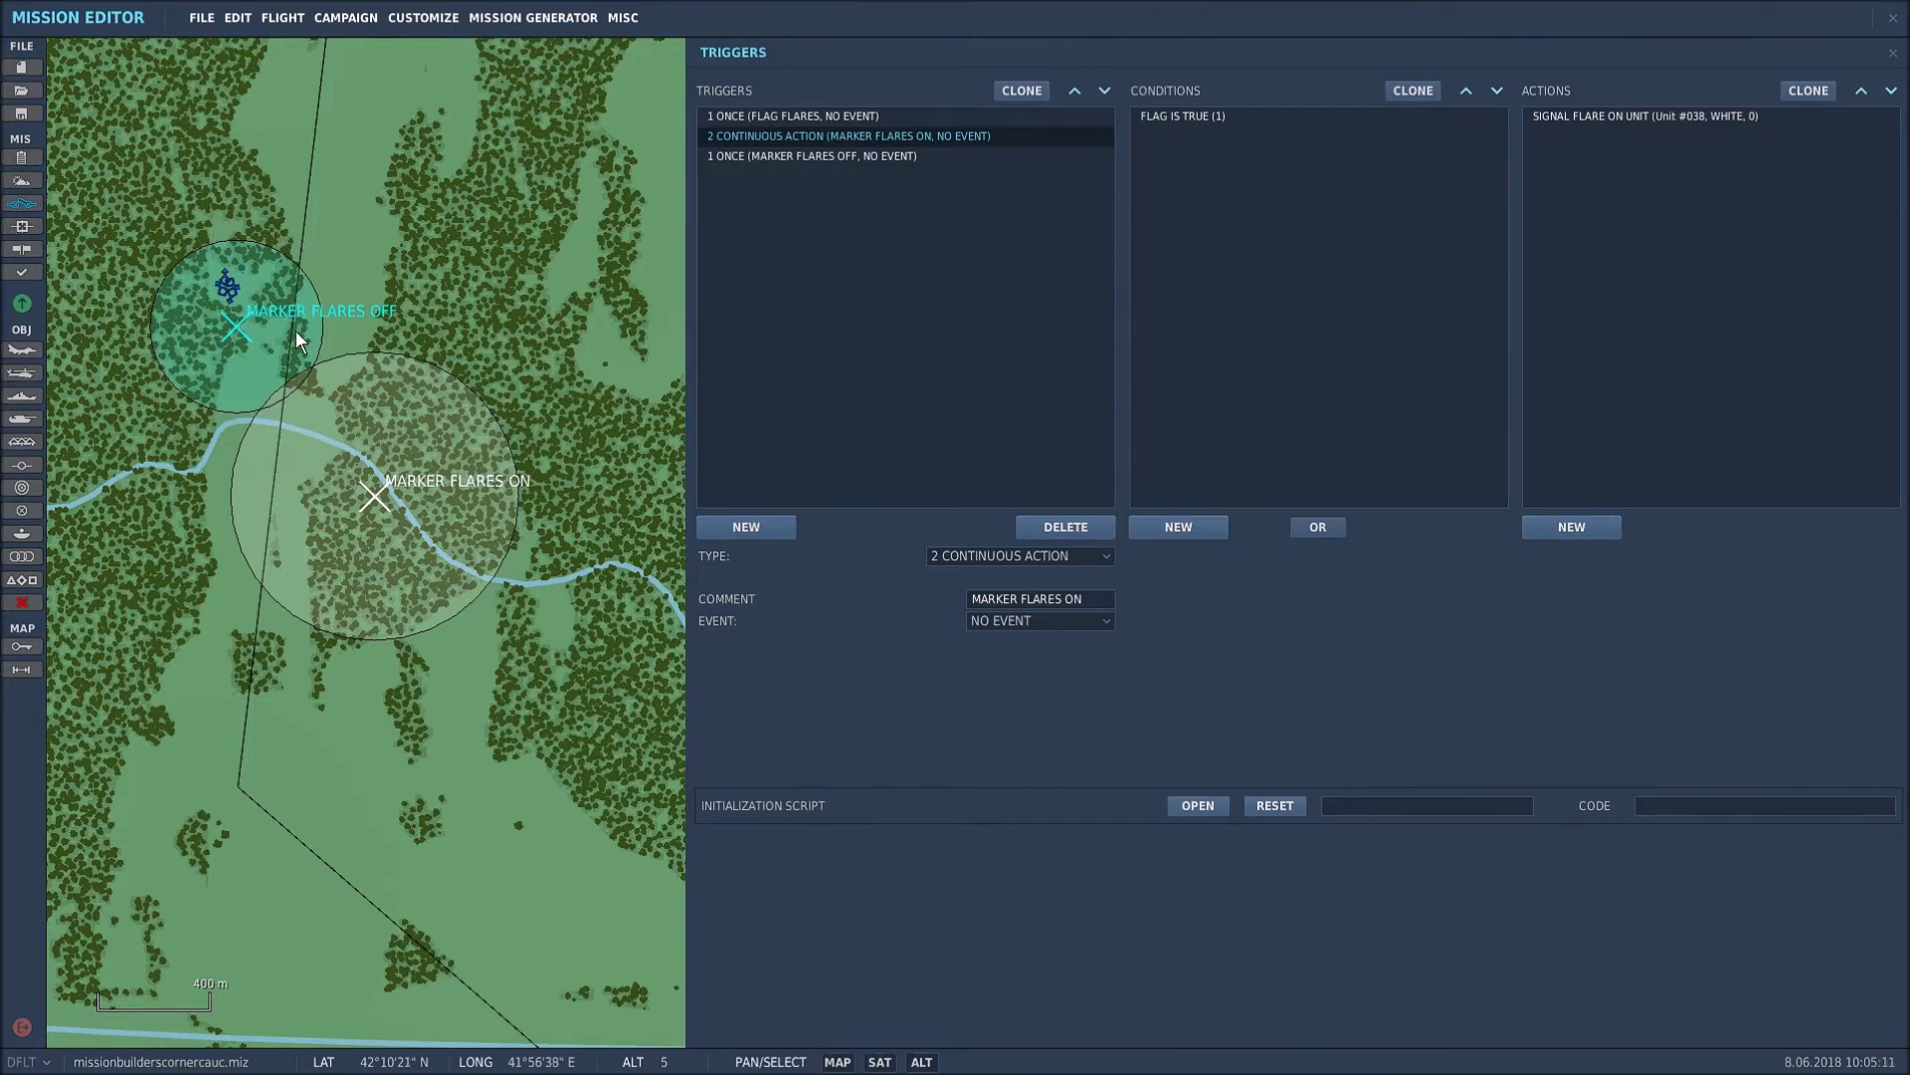
left_click(1106, 556)
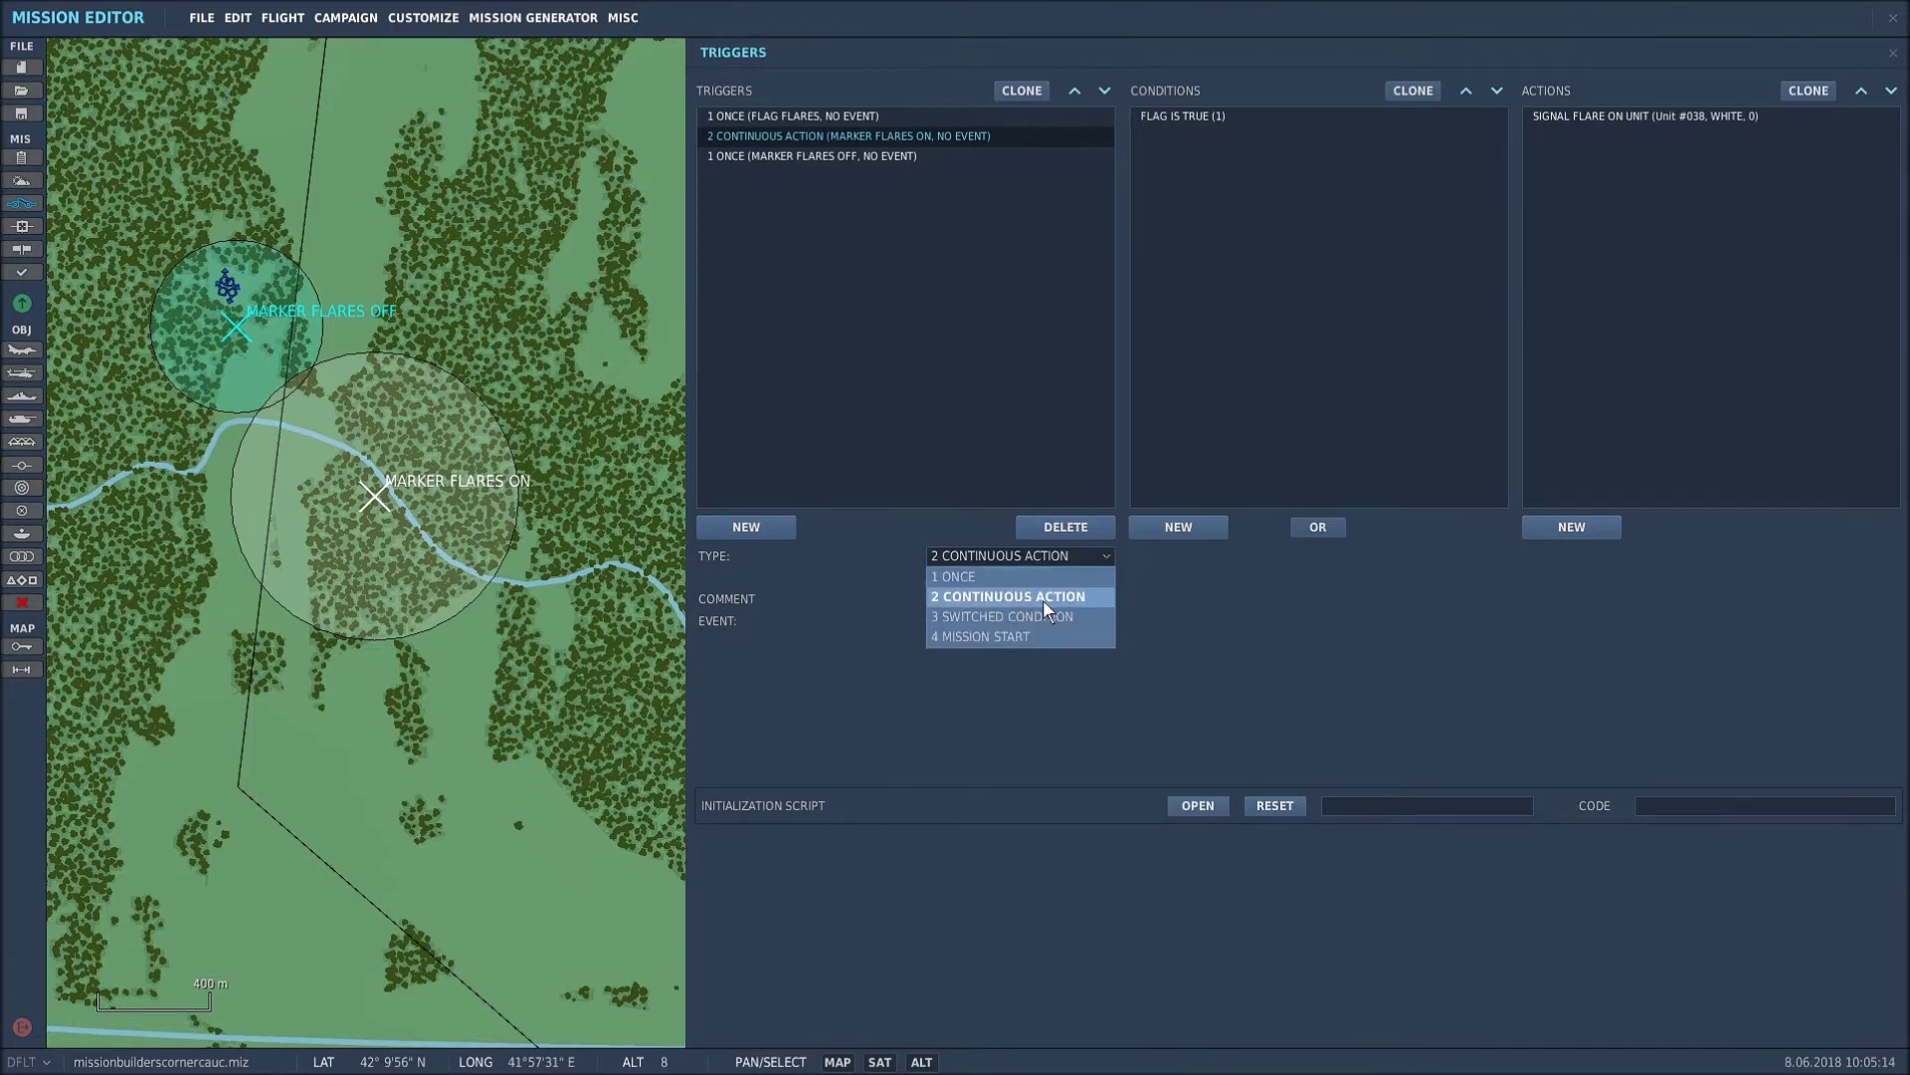
left_click(1043, 602)
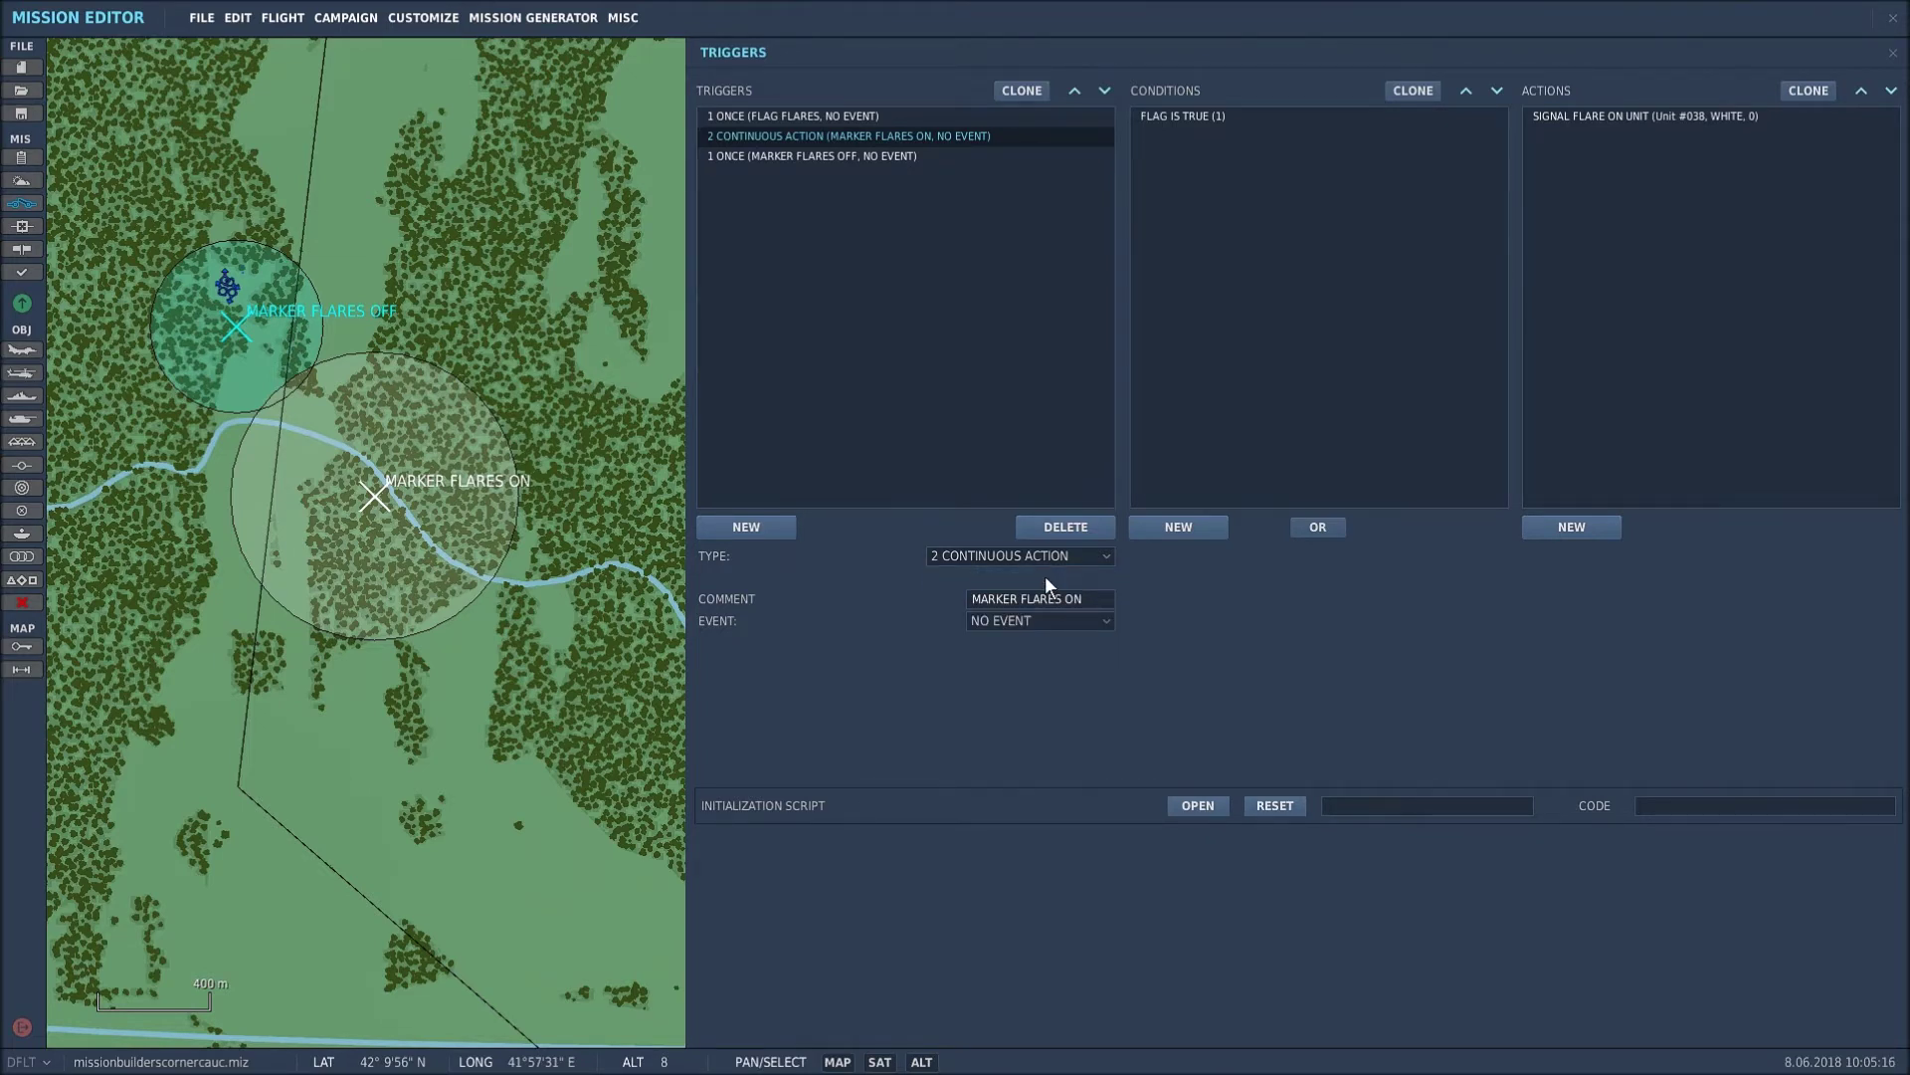
left_click(1109, 557)
left_click(983, 578)
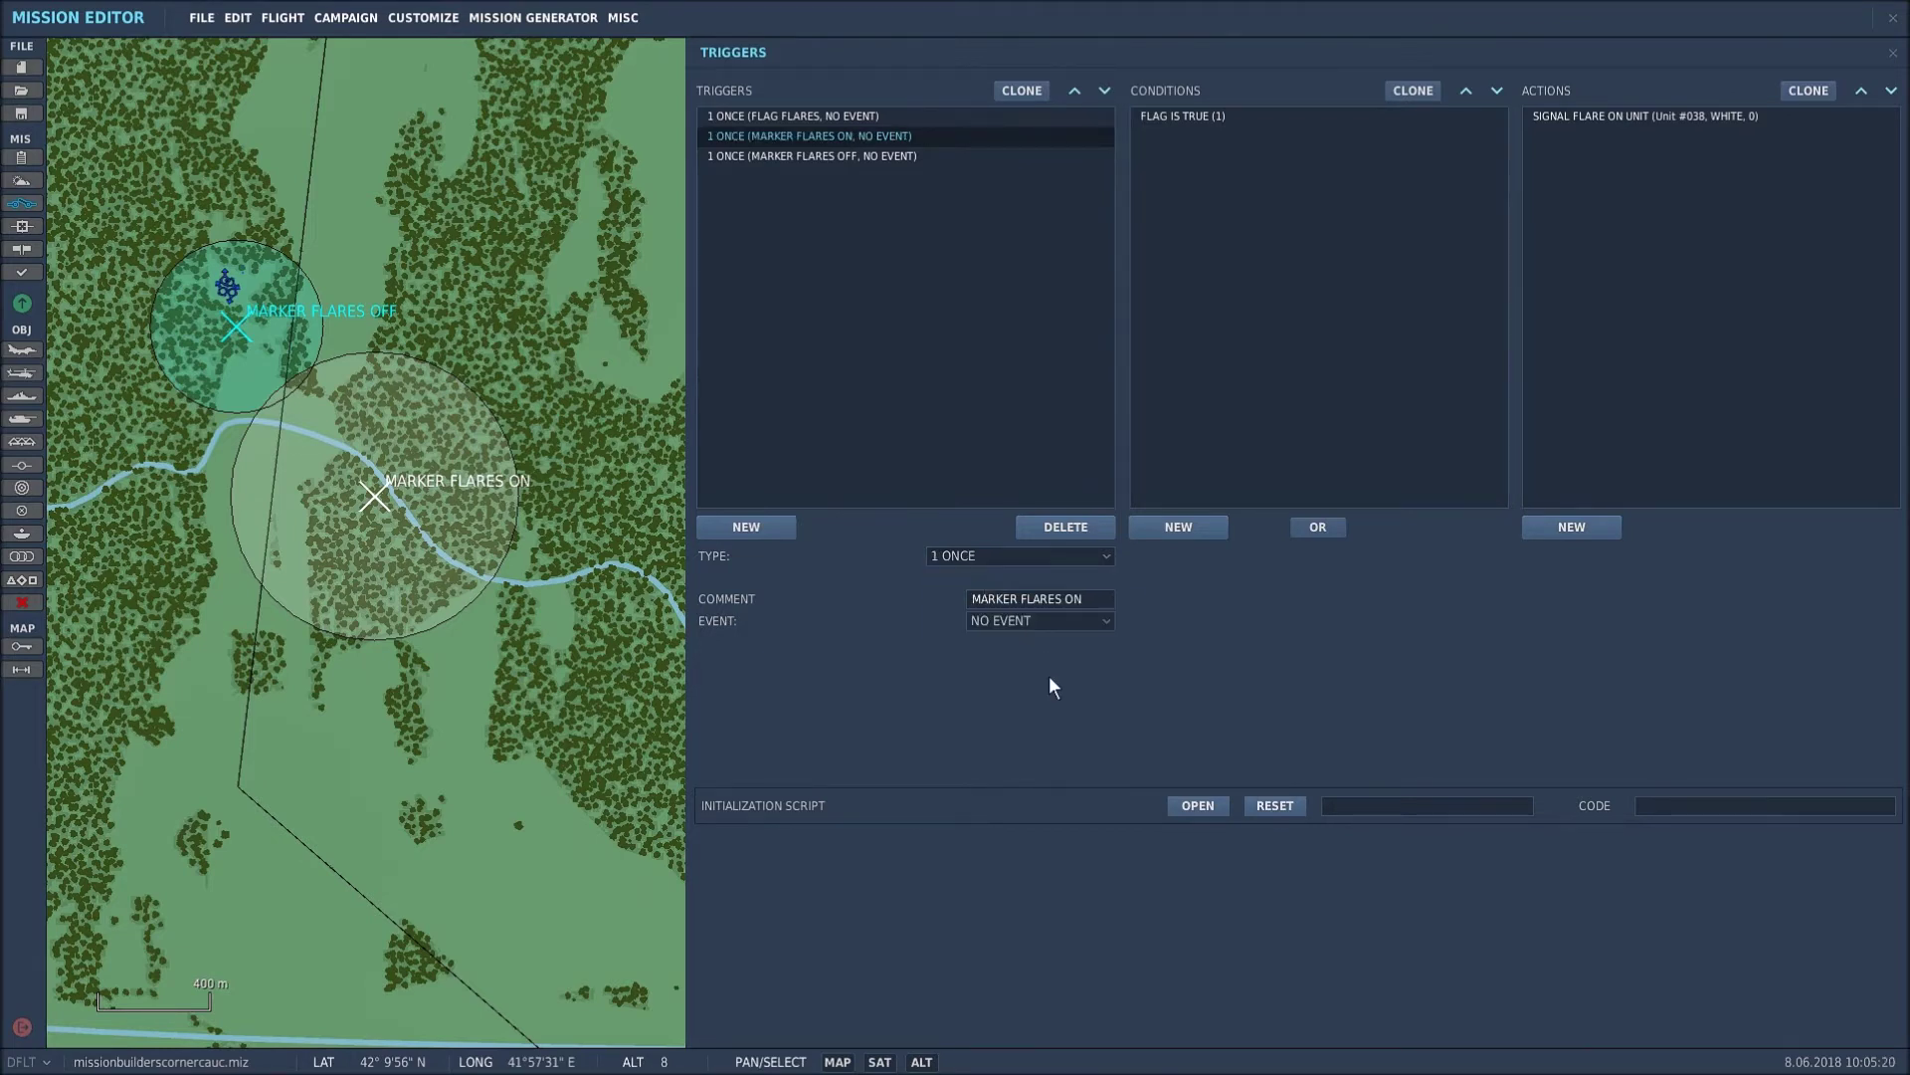
left_click(990, 556)
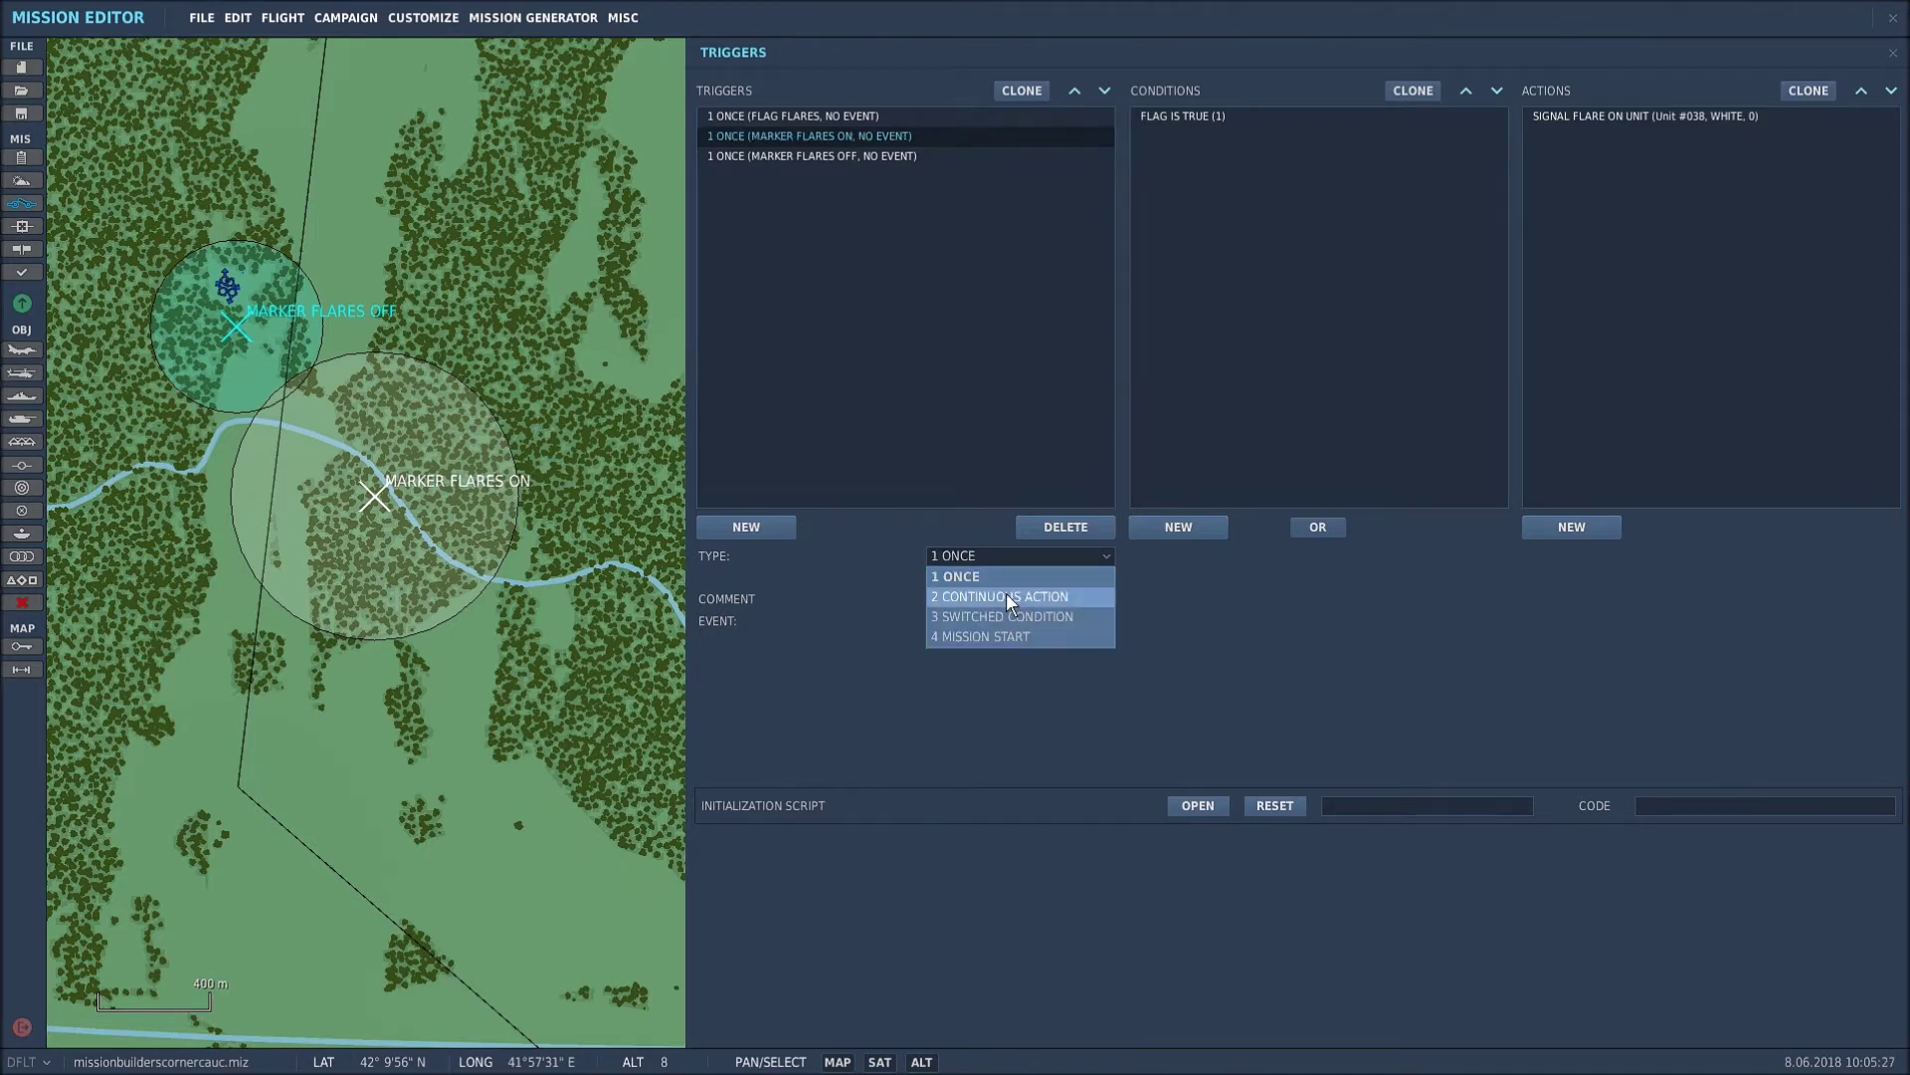
left_click(1006, 594)
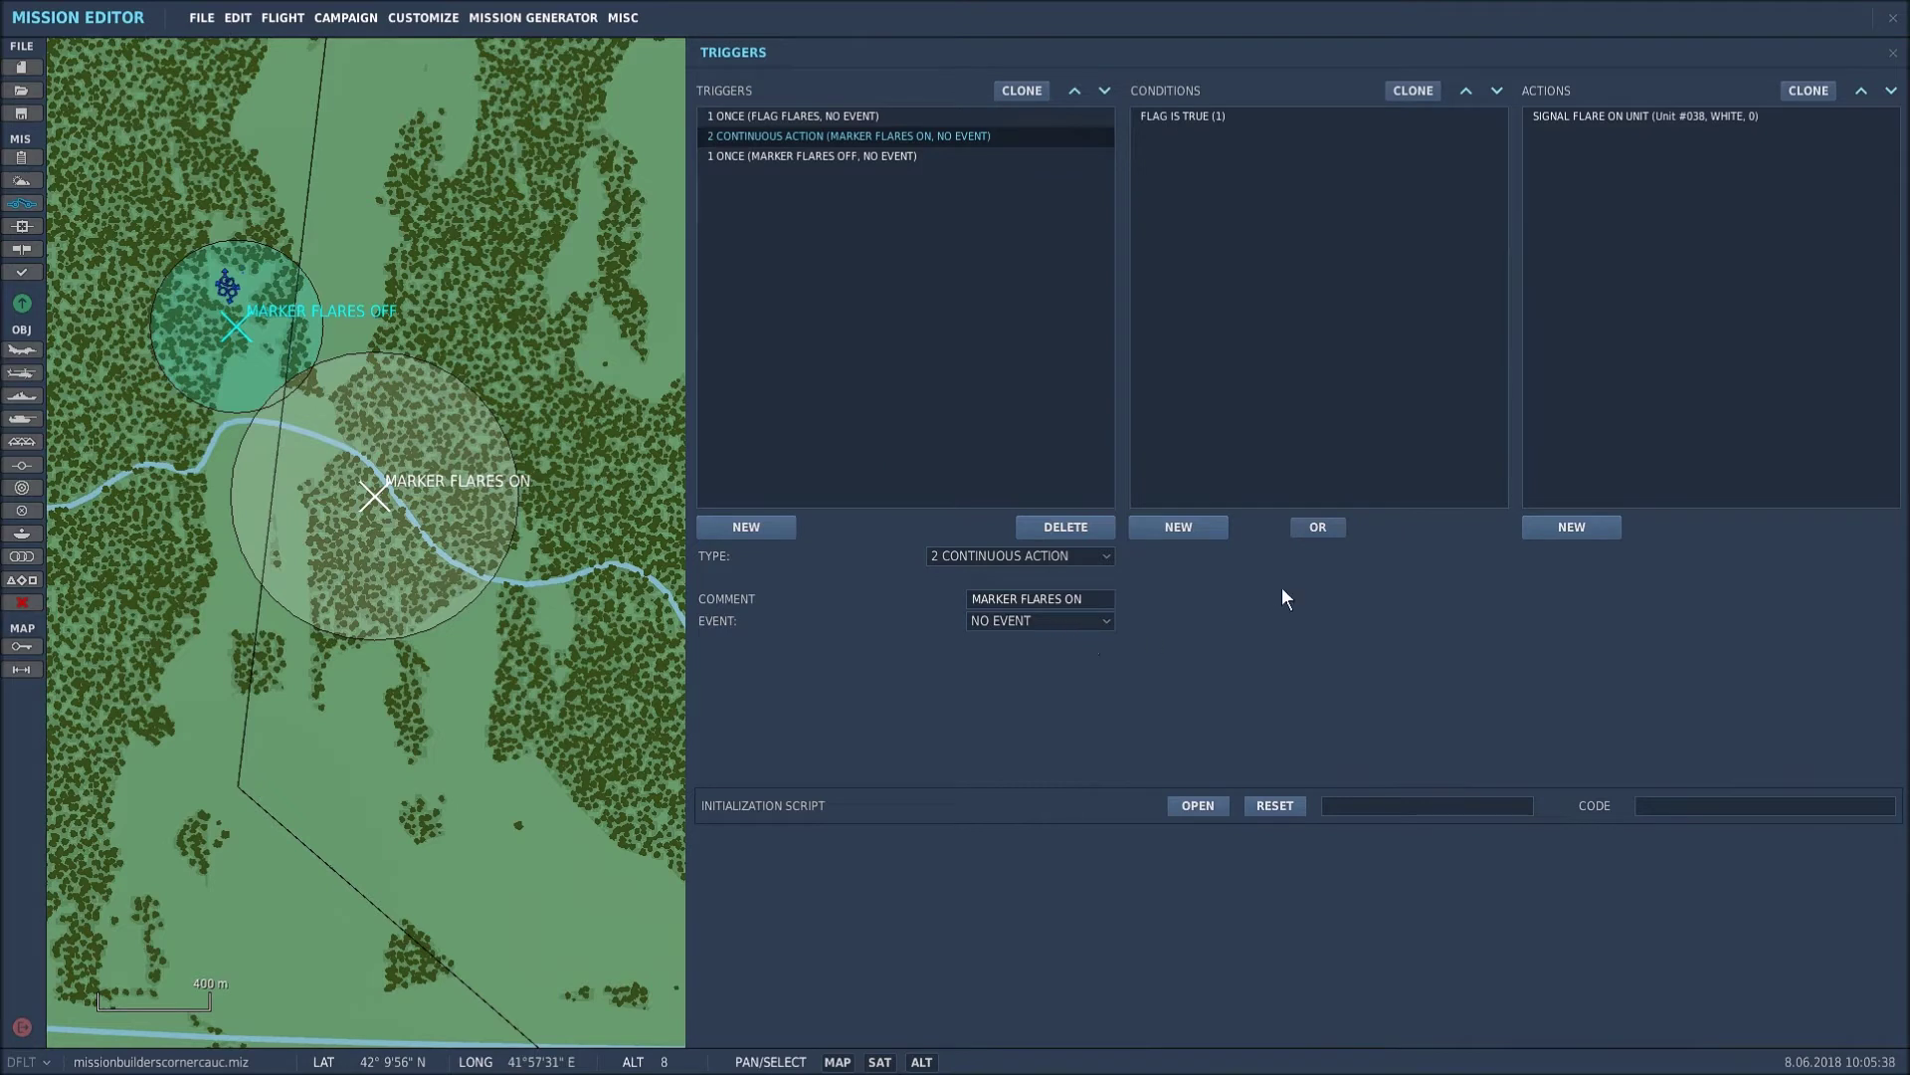
Step: Keep the MARKER FLARES ON condition as FLAG IS TRUE
left_click(1196, 117)
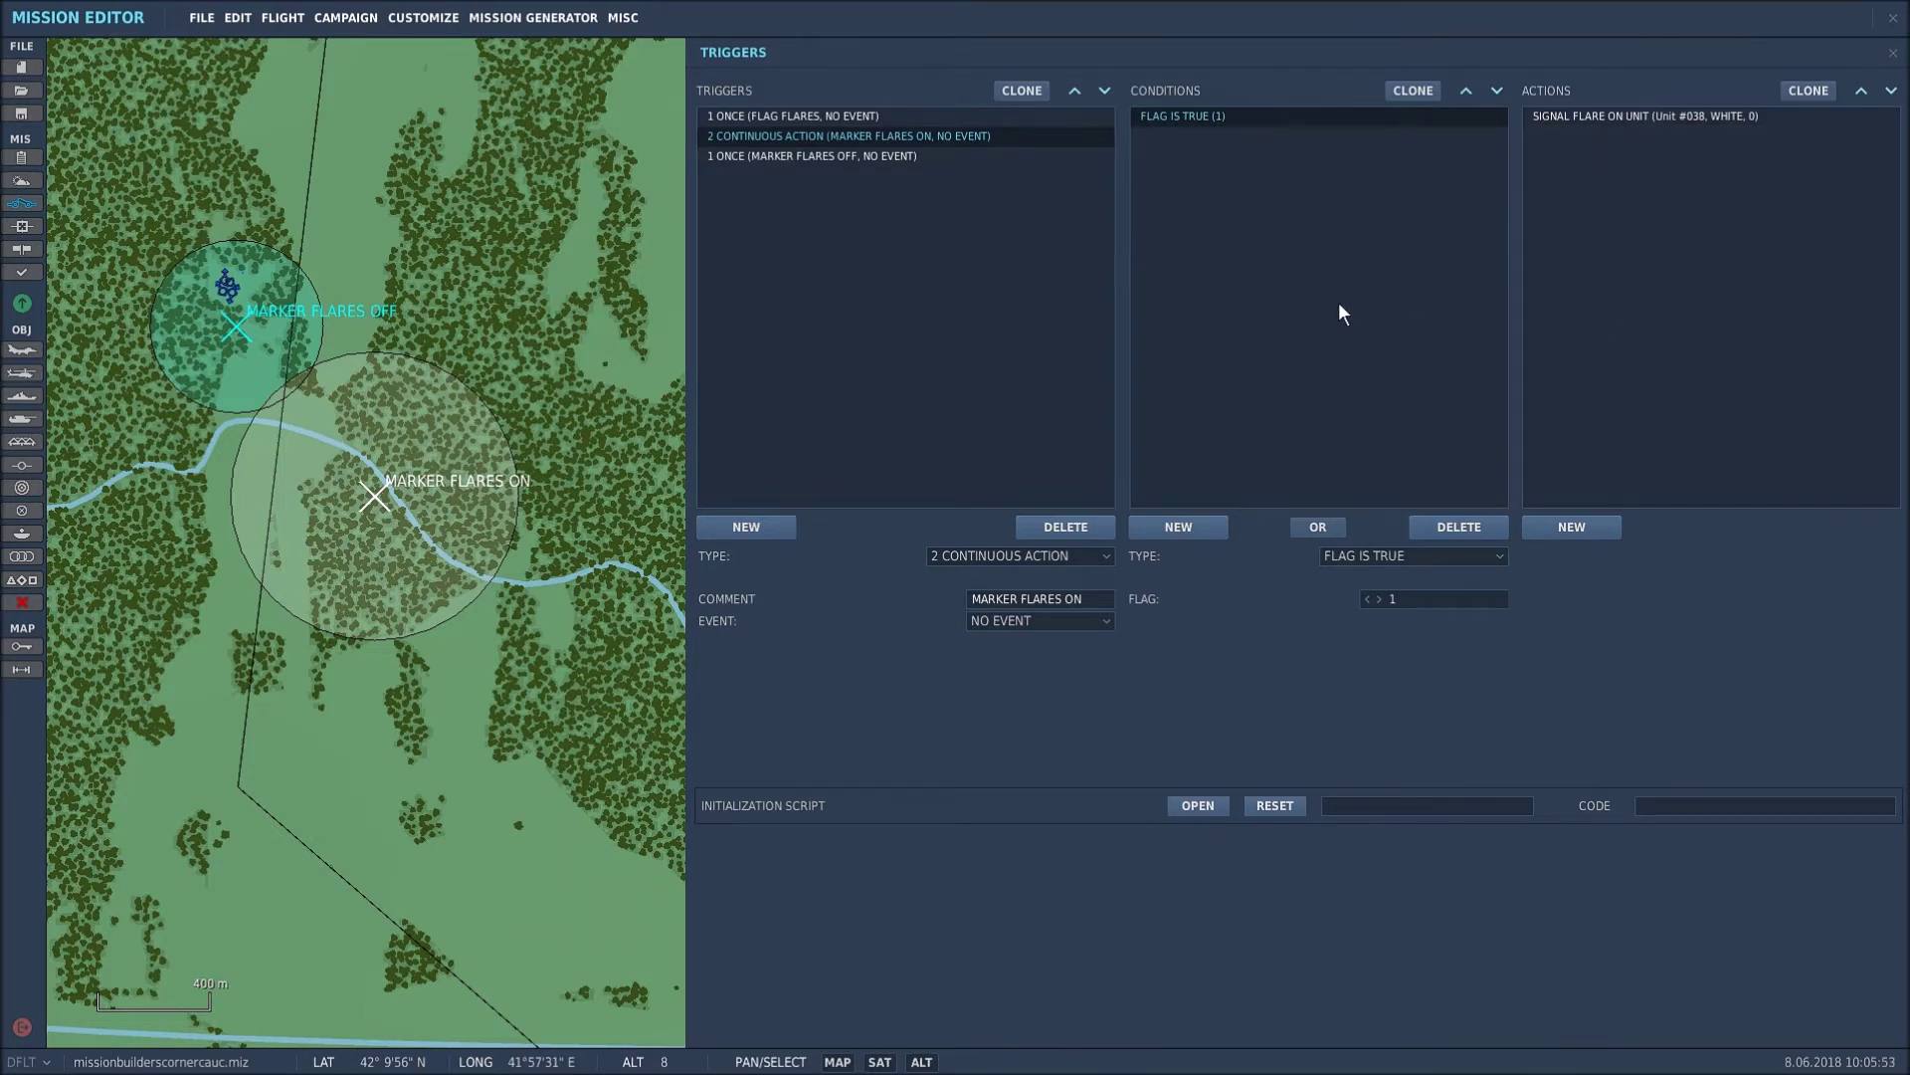
left_click(1502, 557)
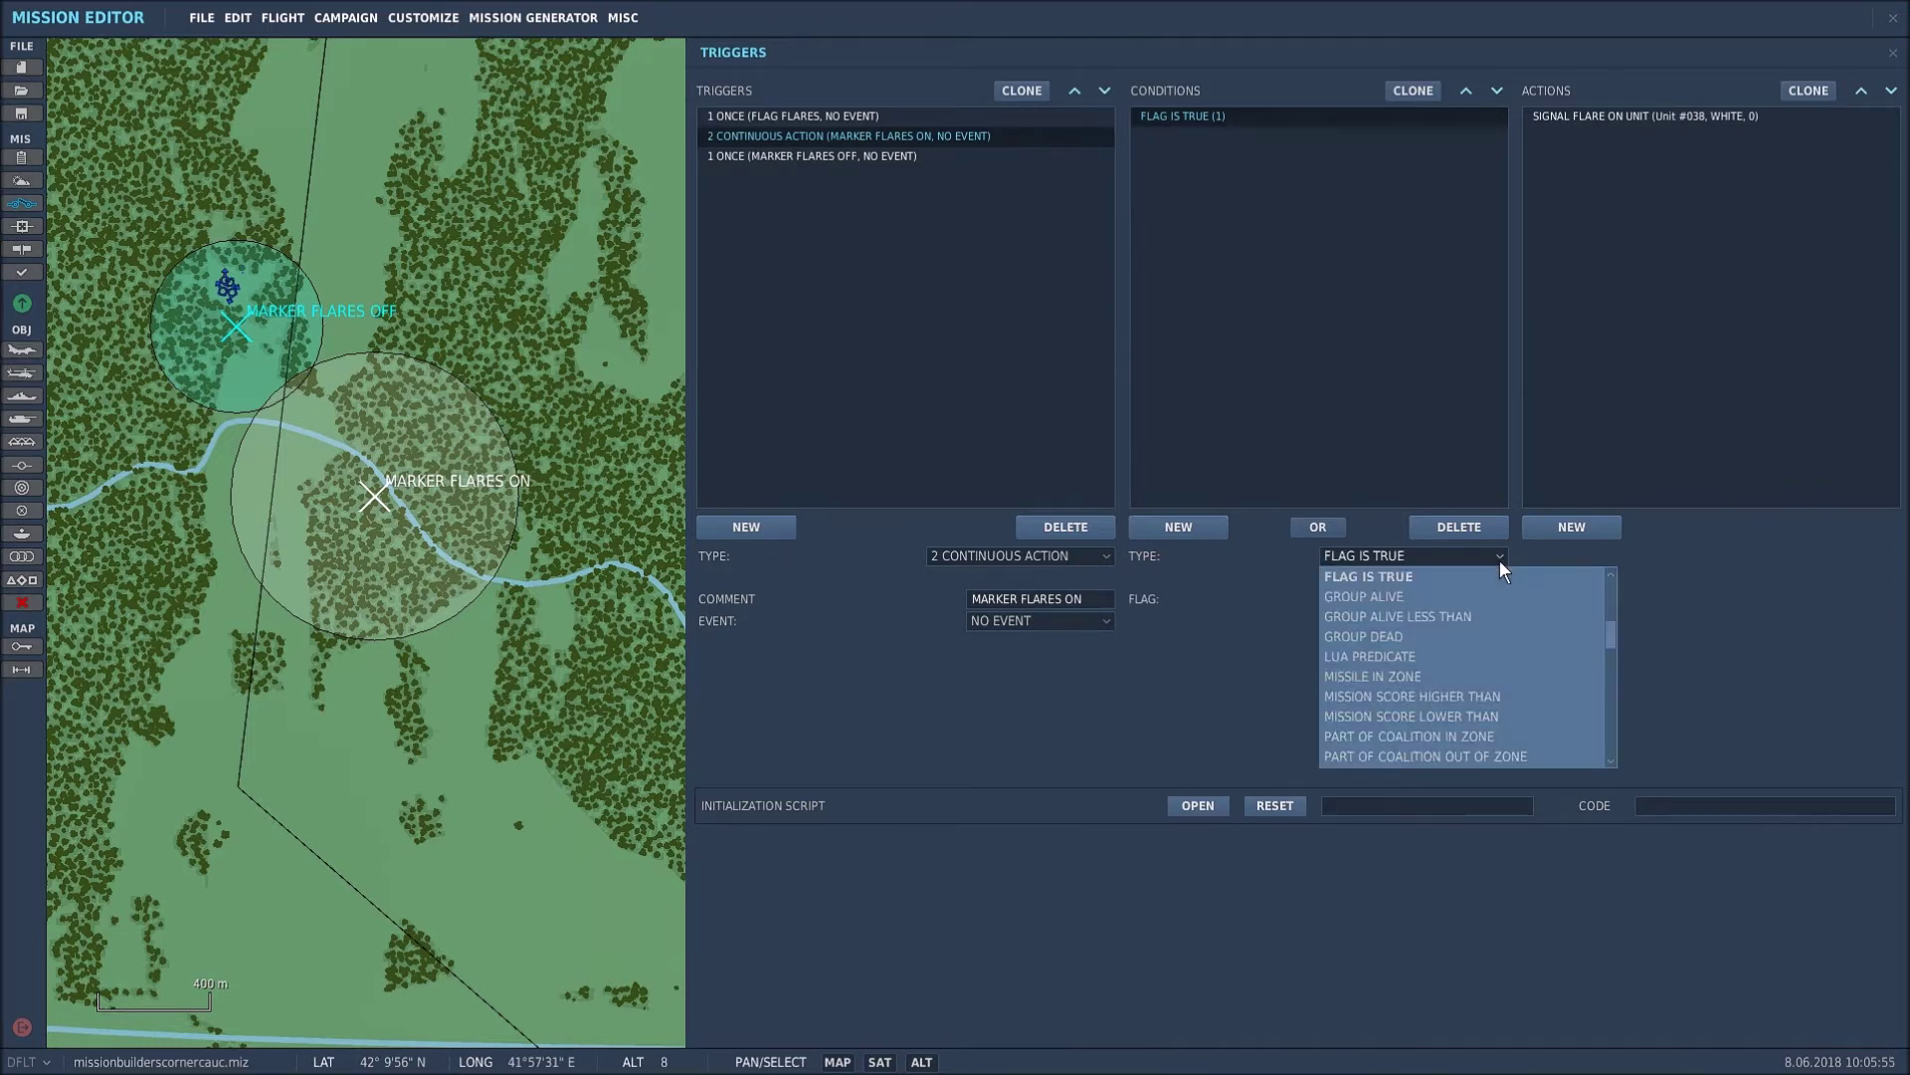
left_click(1407, 575)
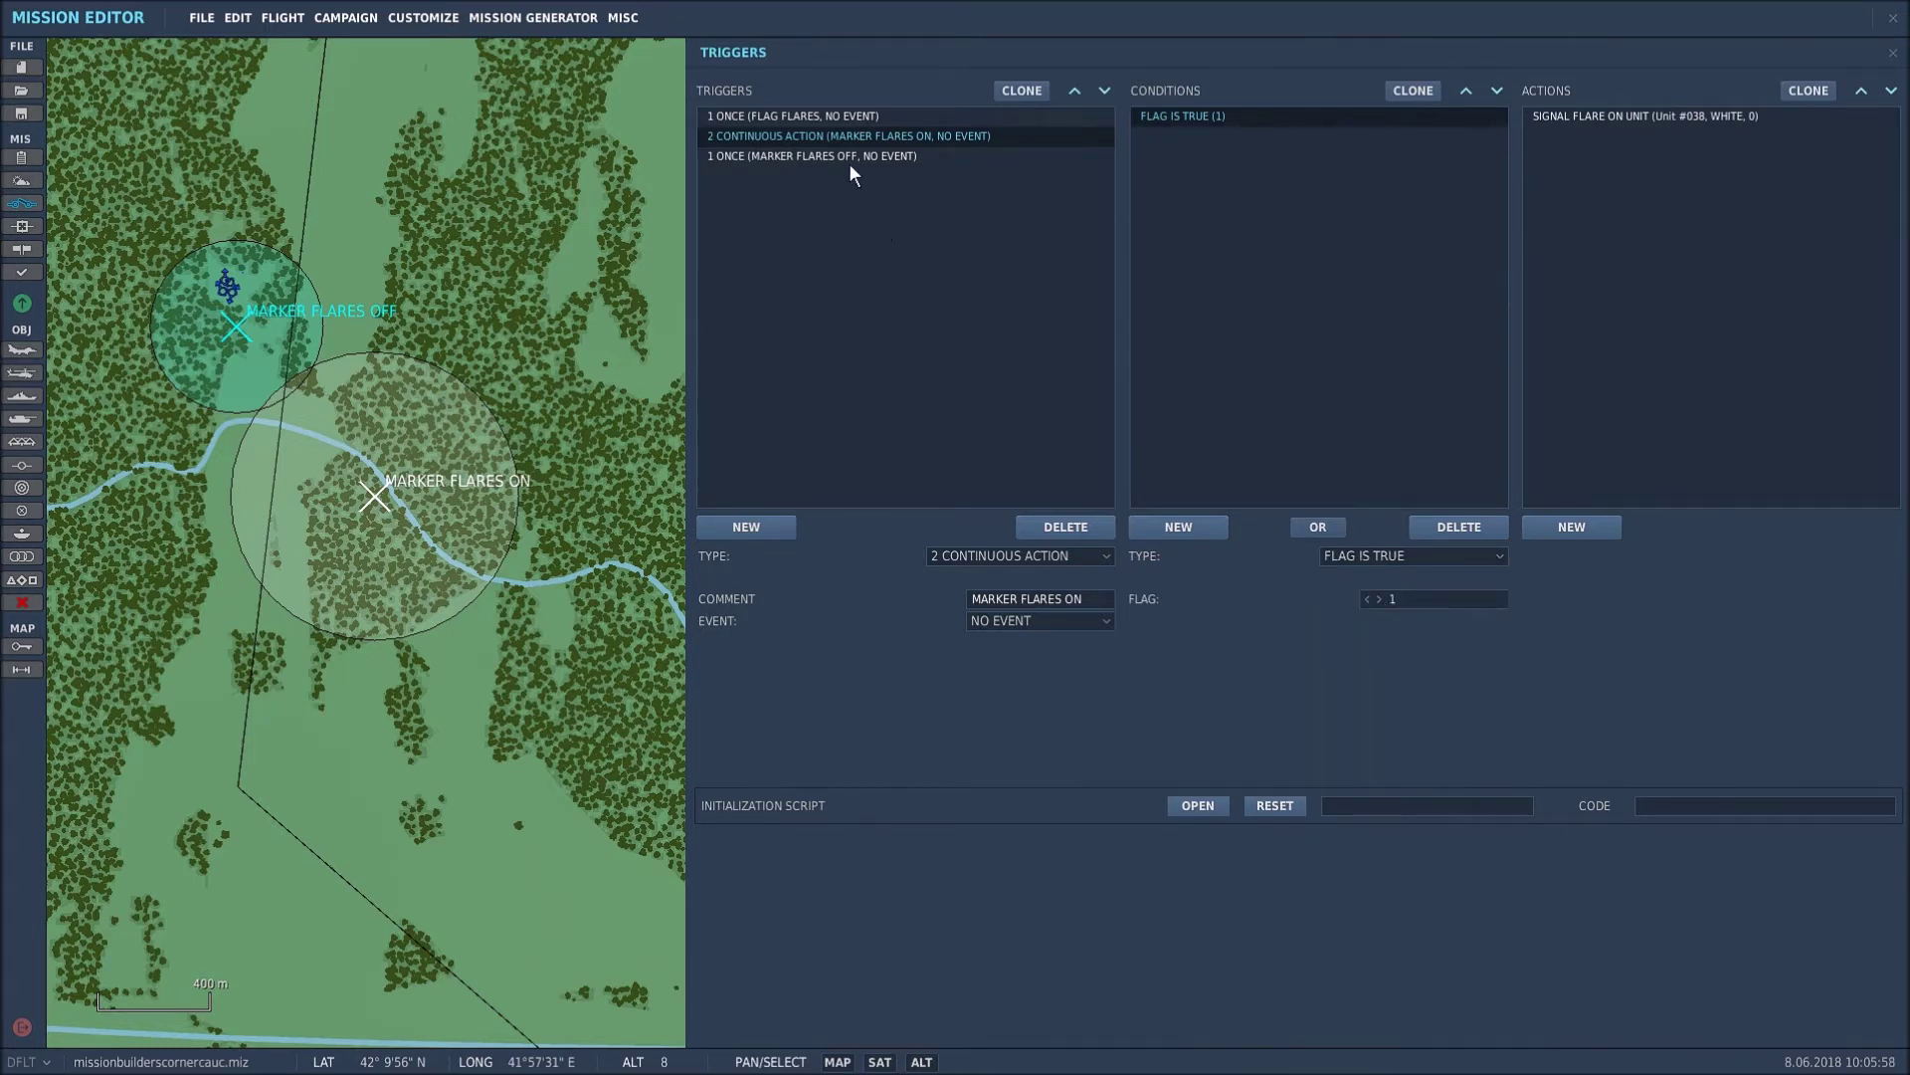
Step: Keep the action as SIGNAL FLARE ON UNIT and select SAS TEAM on the map to check Unit #038
left_click(846, 117)
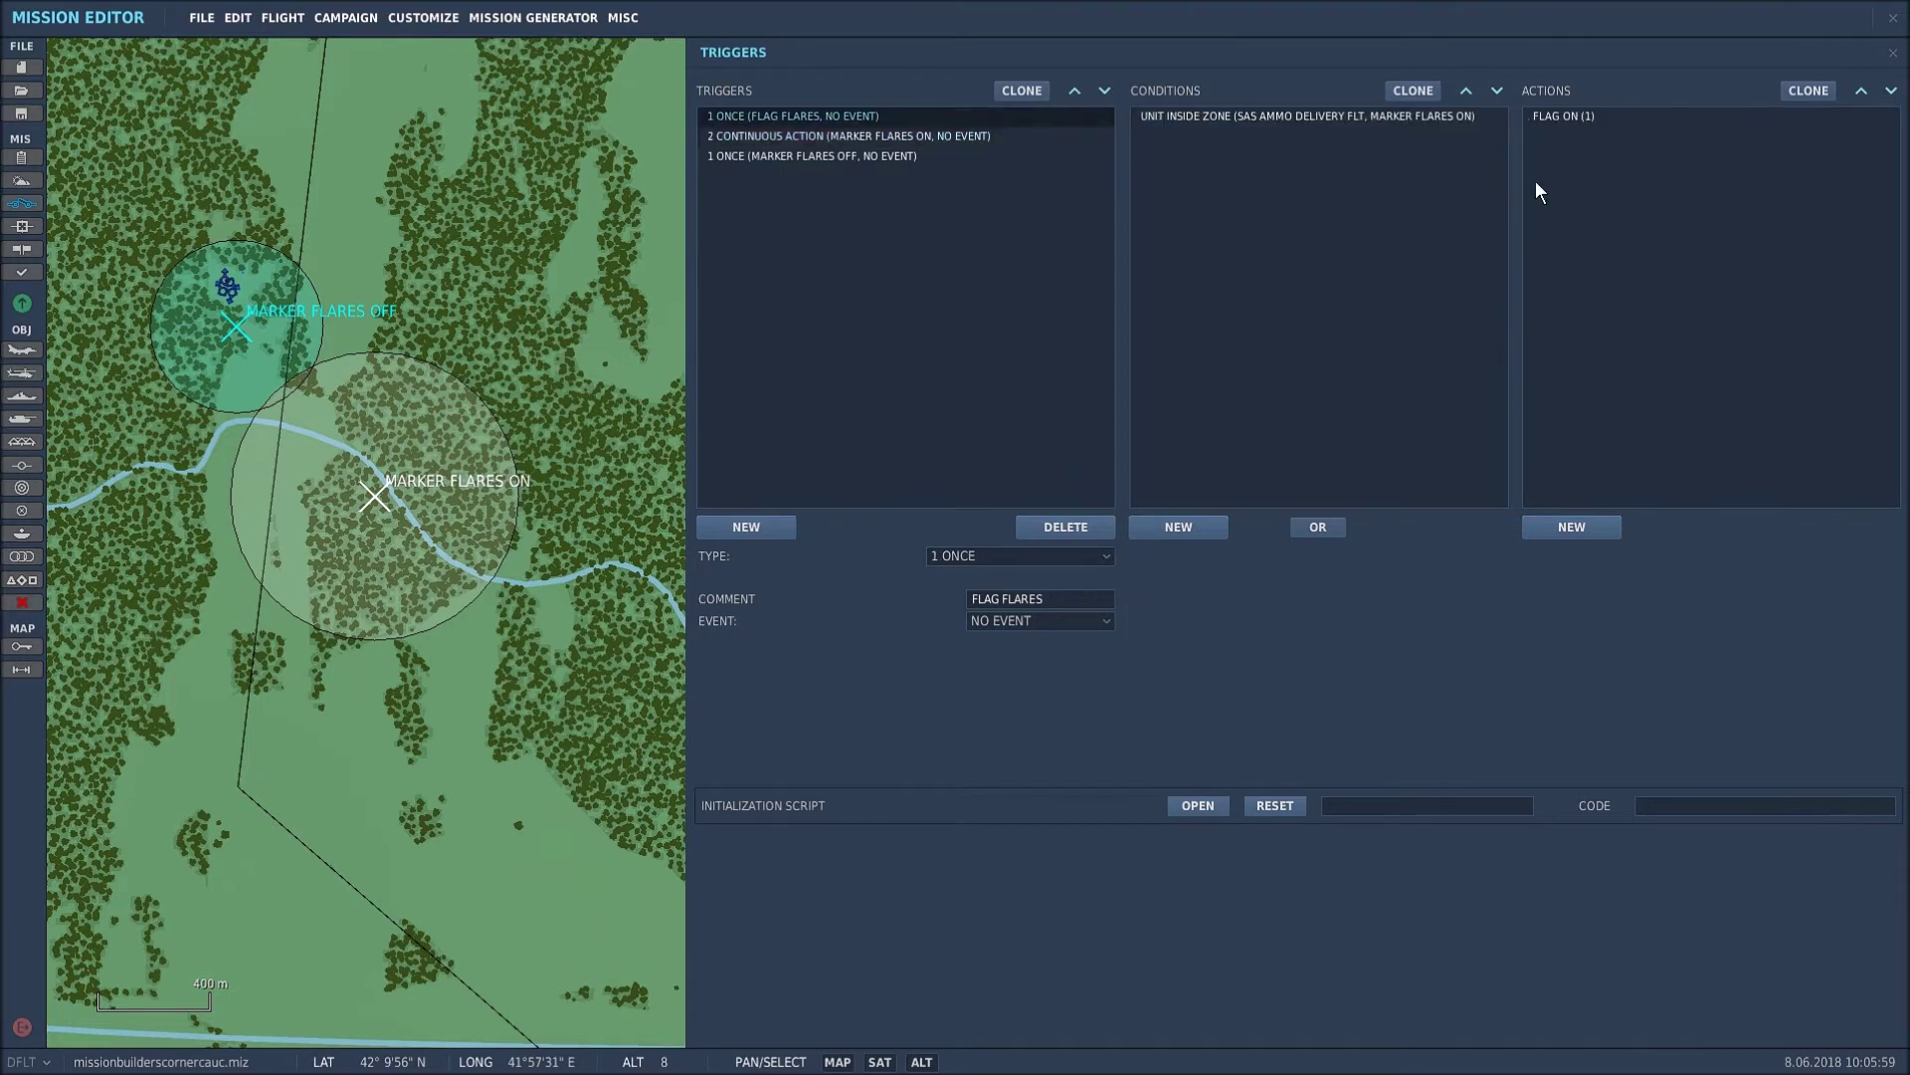
left_click(885, 136)
left_click(1608, 119)
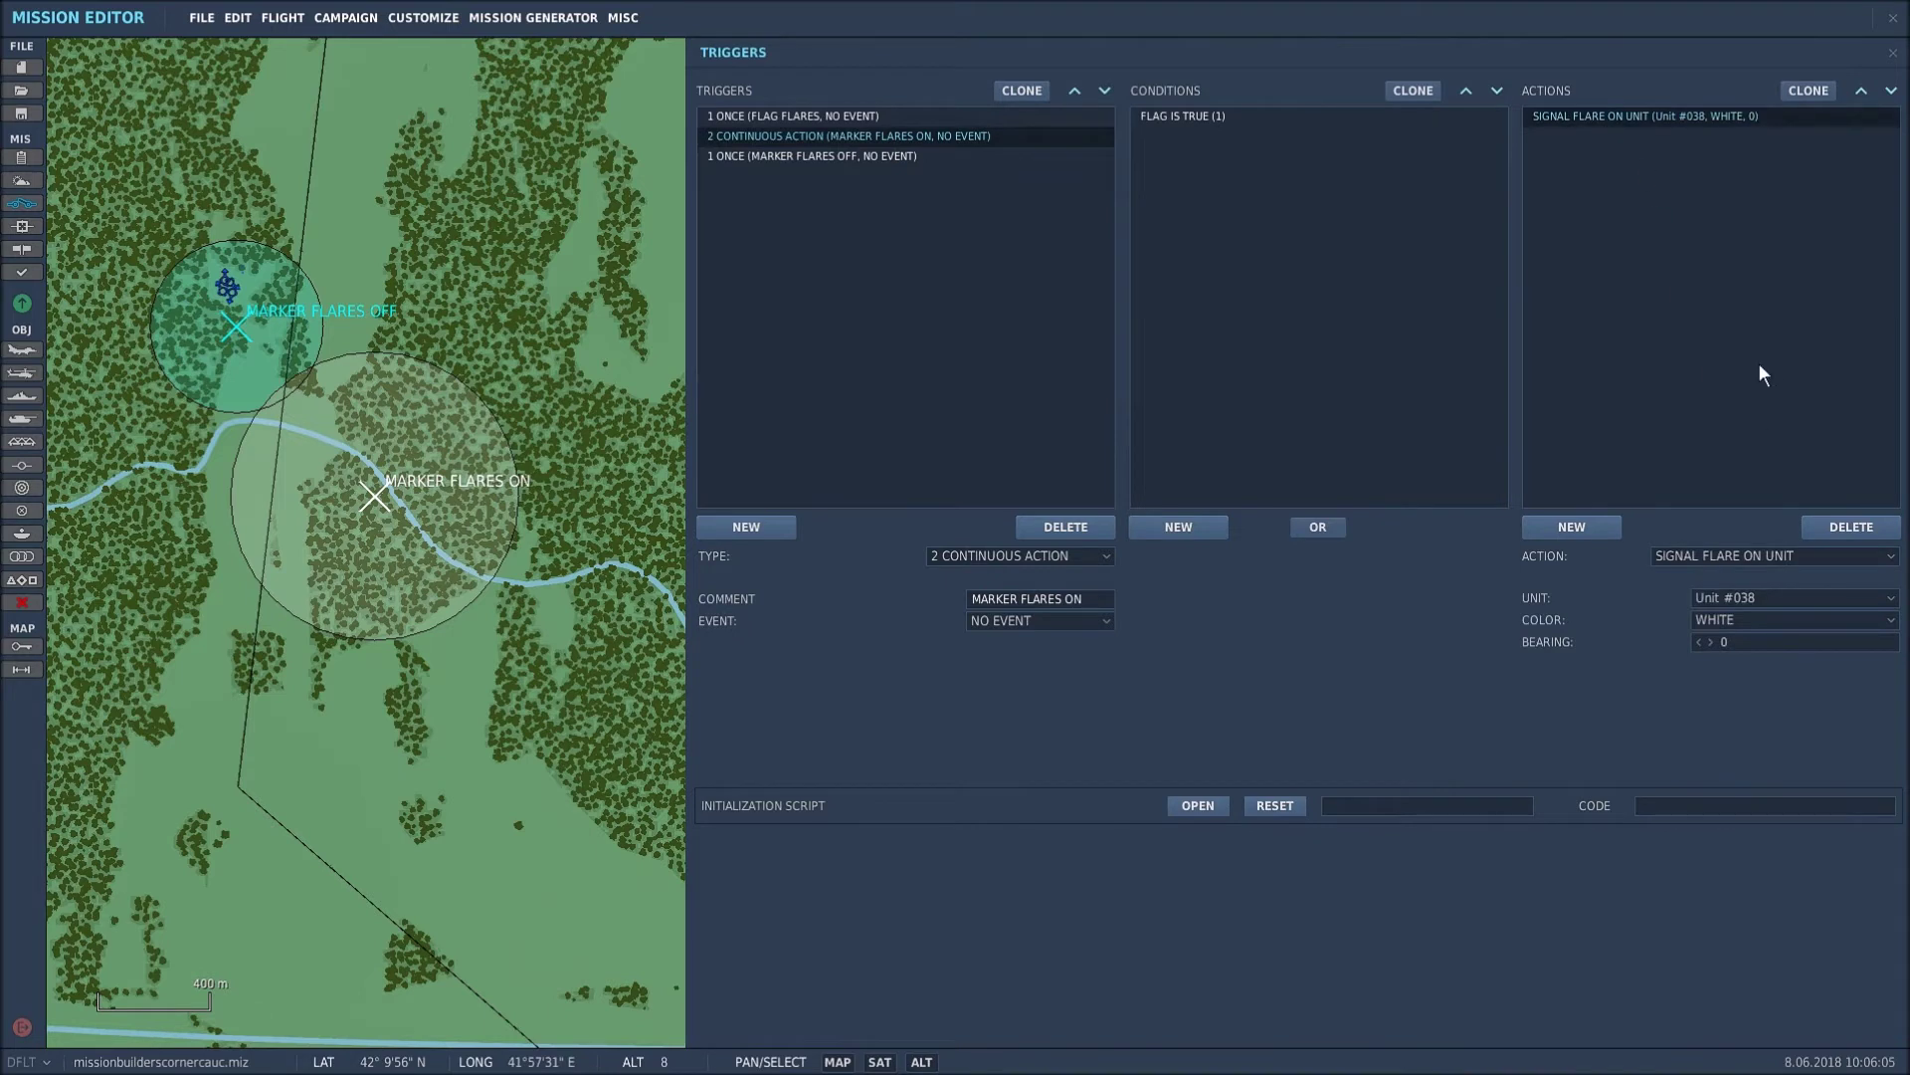
left_click(1890, 557)
scroll(1789, 623, "up", 3)
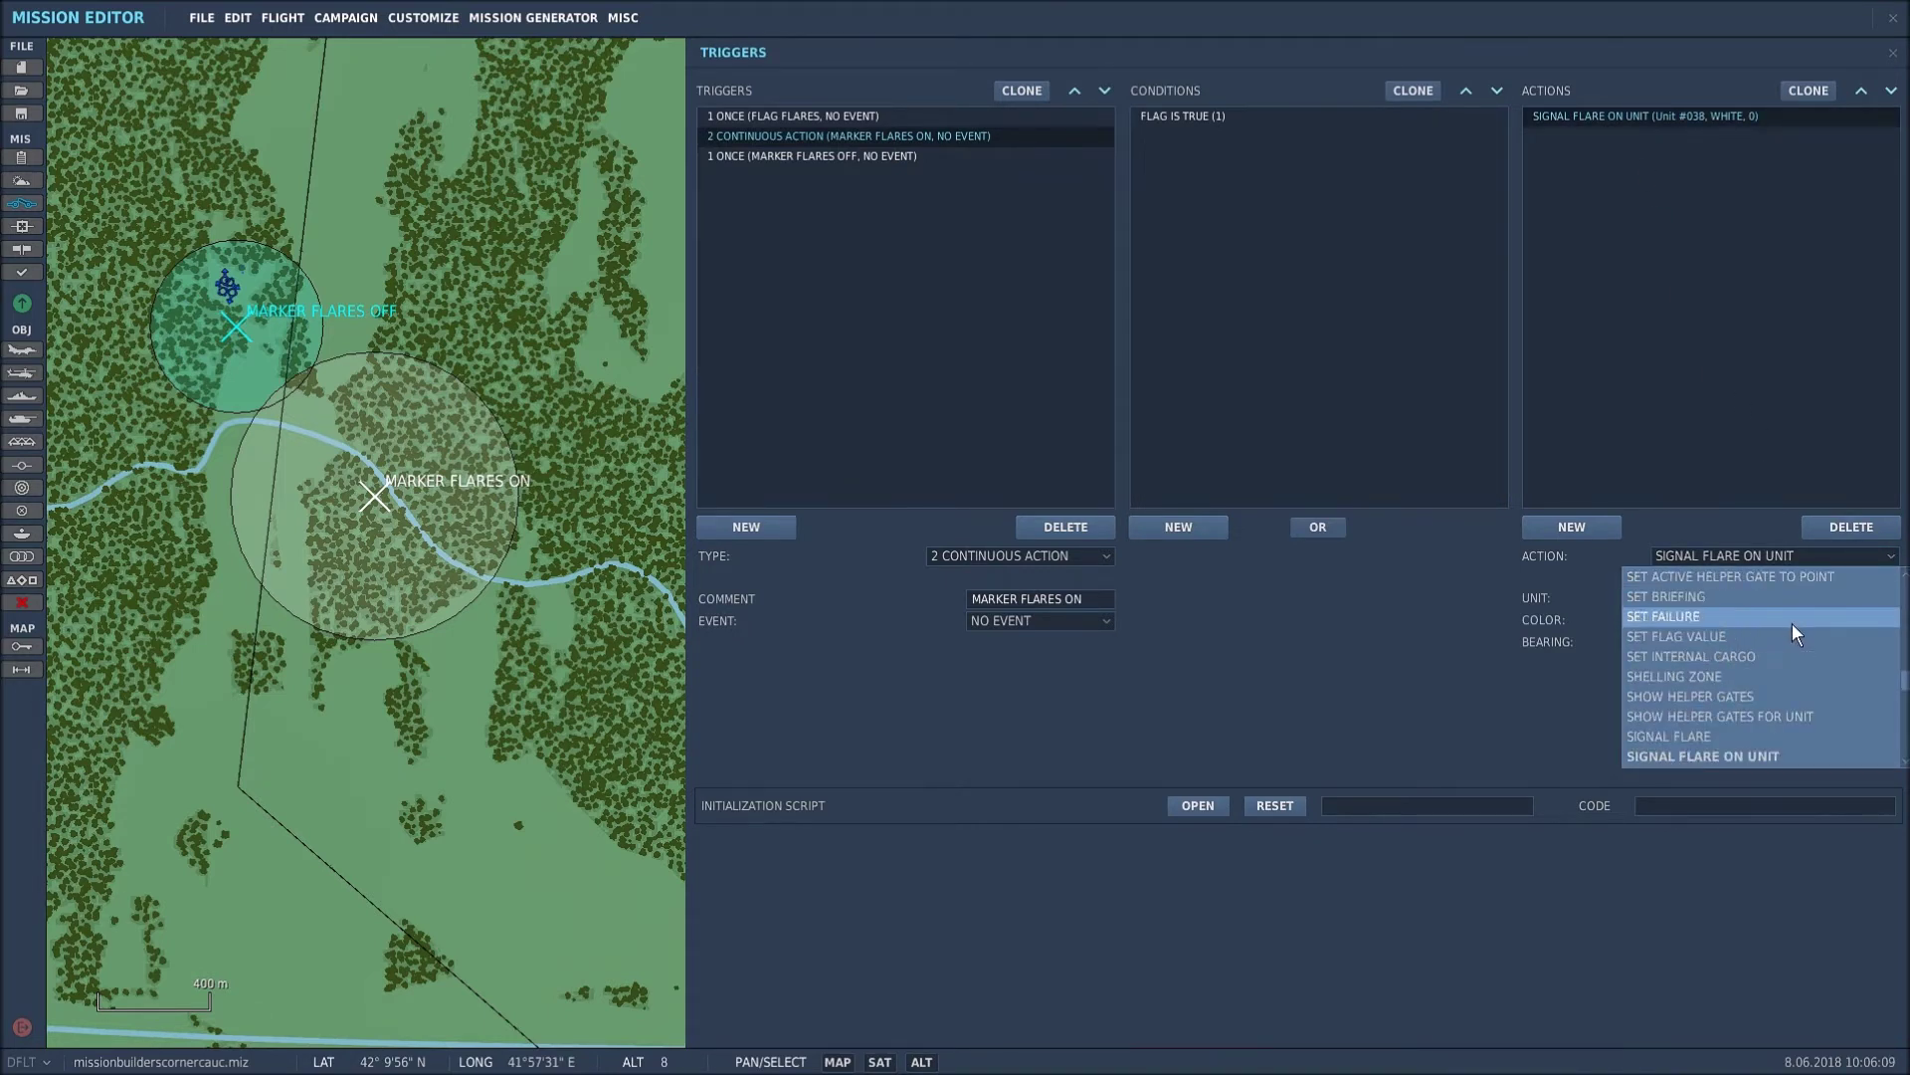
scroll(1793, 623, "down", 2)
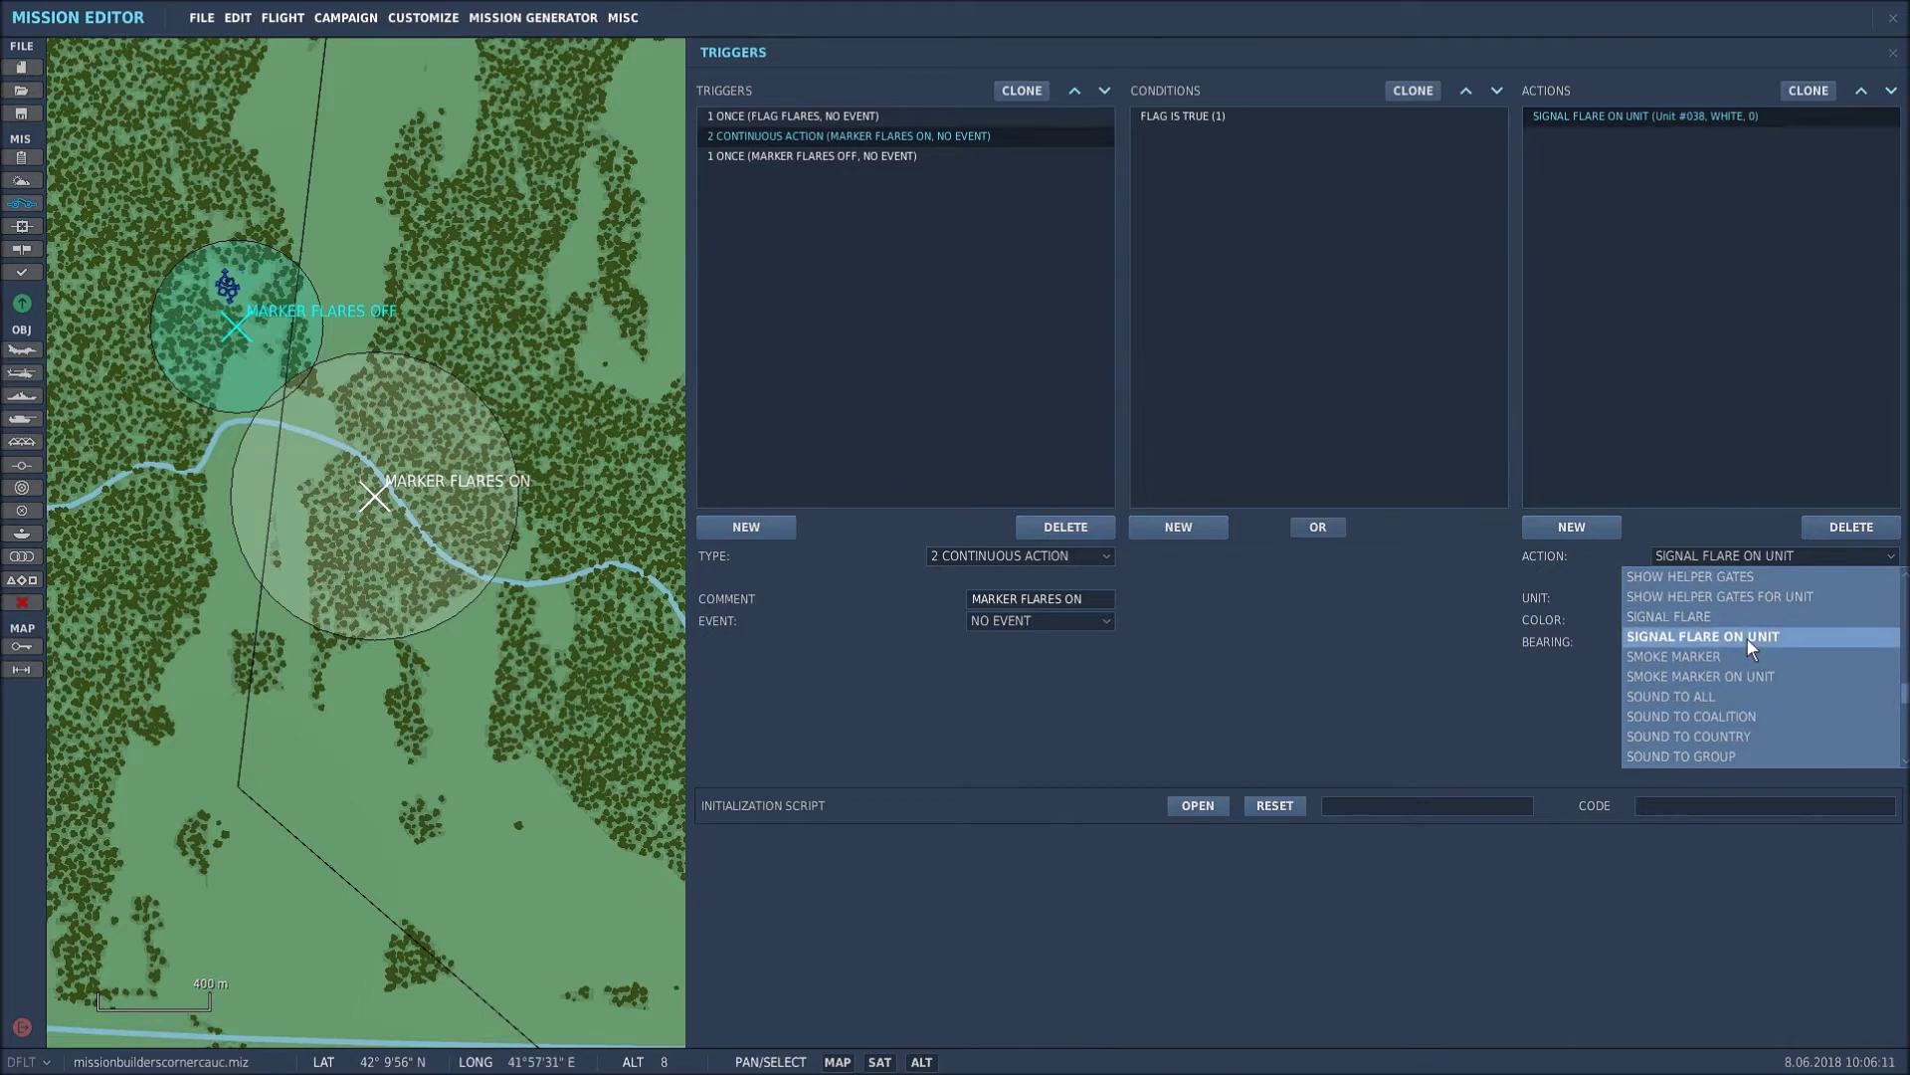
left_click(1747, 637)
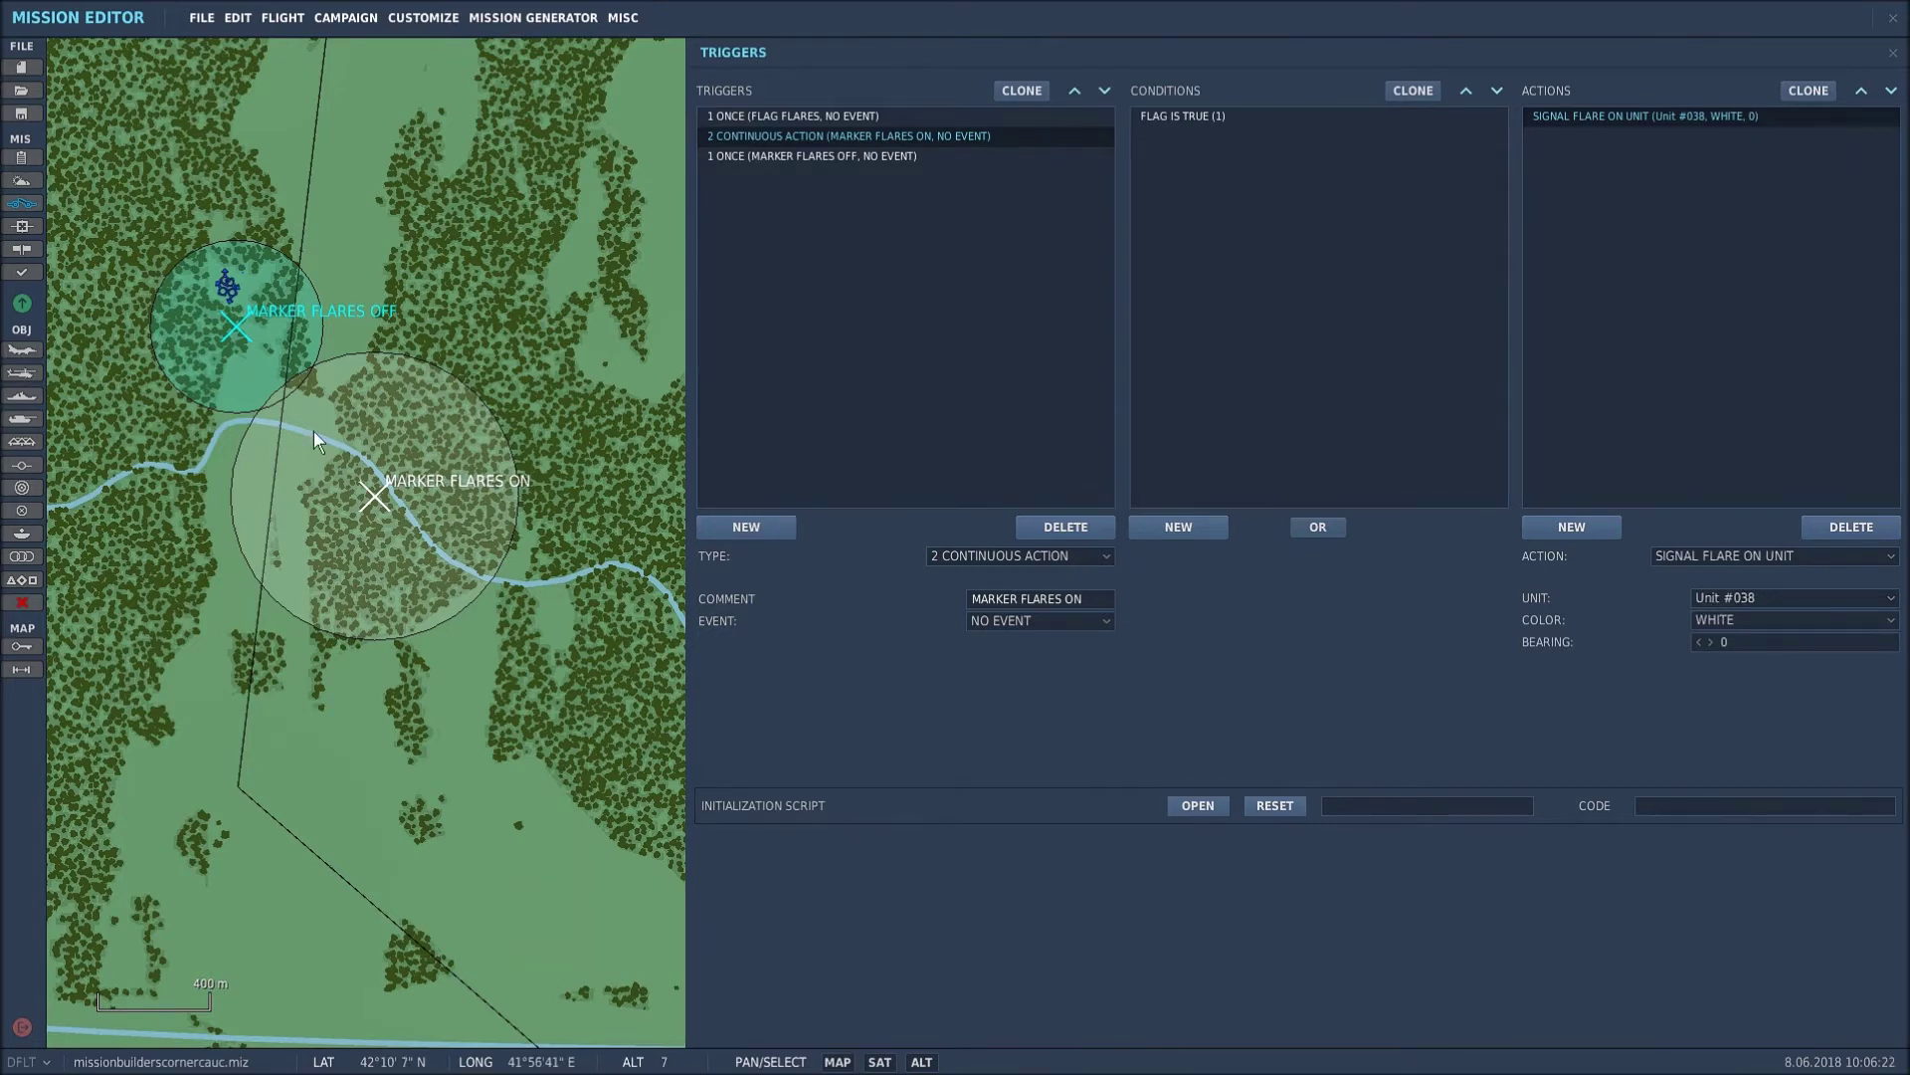
left_click(235, 288)
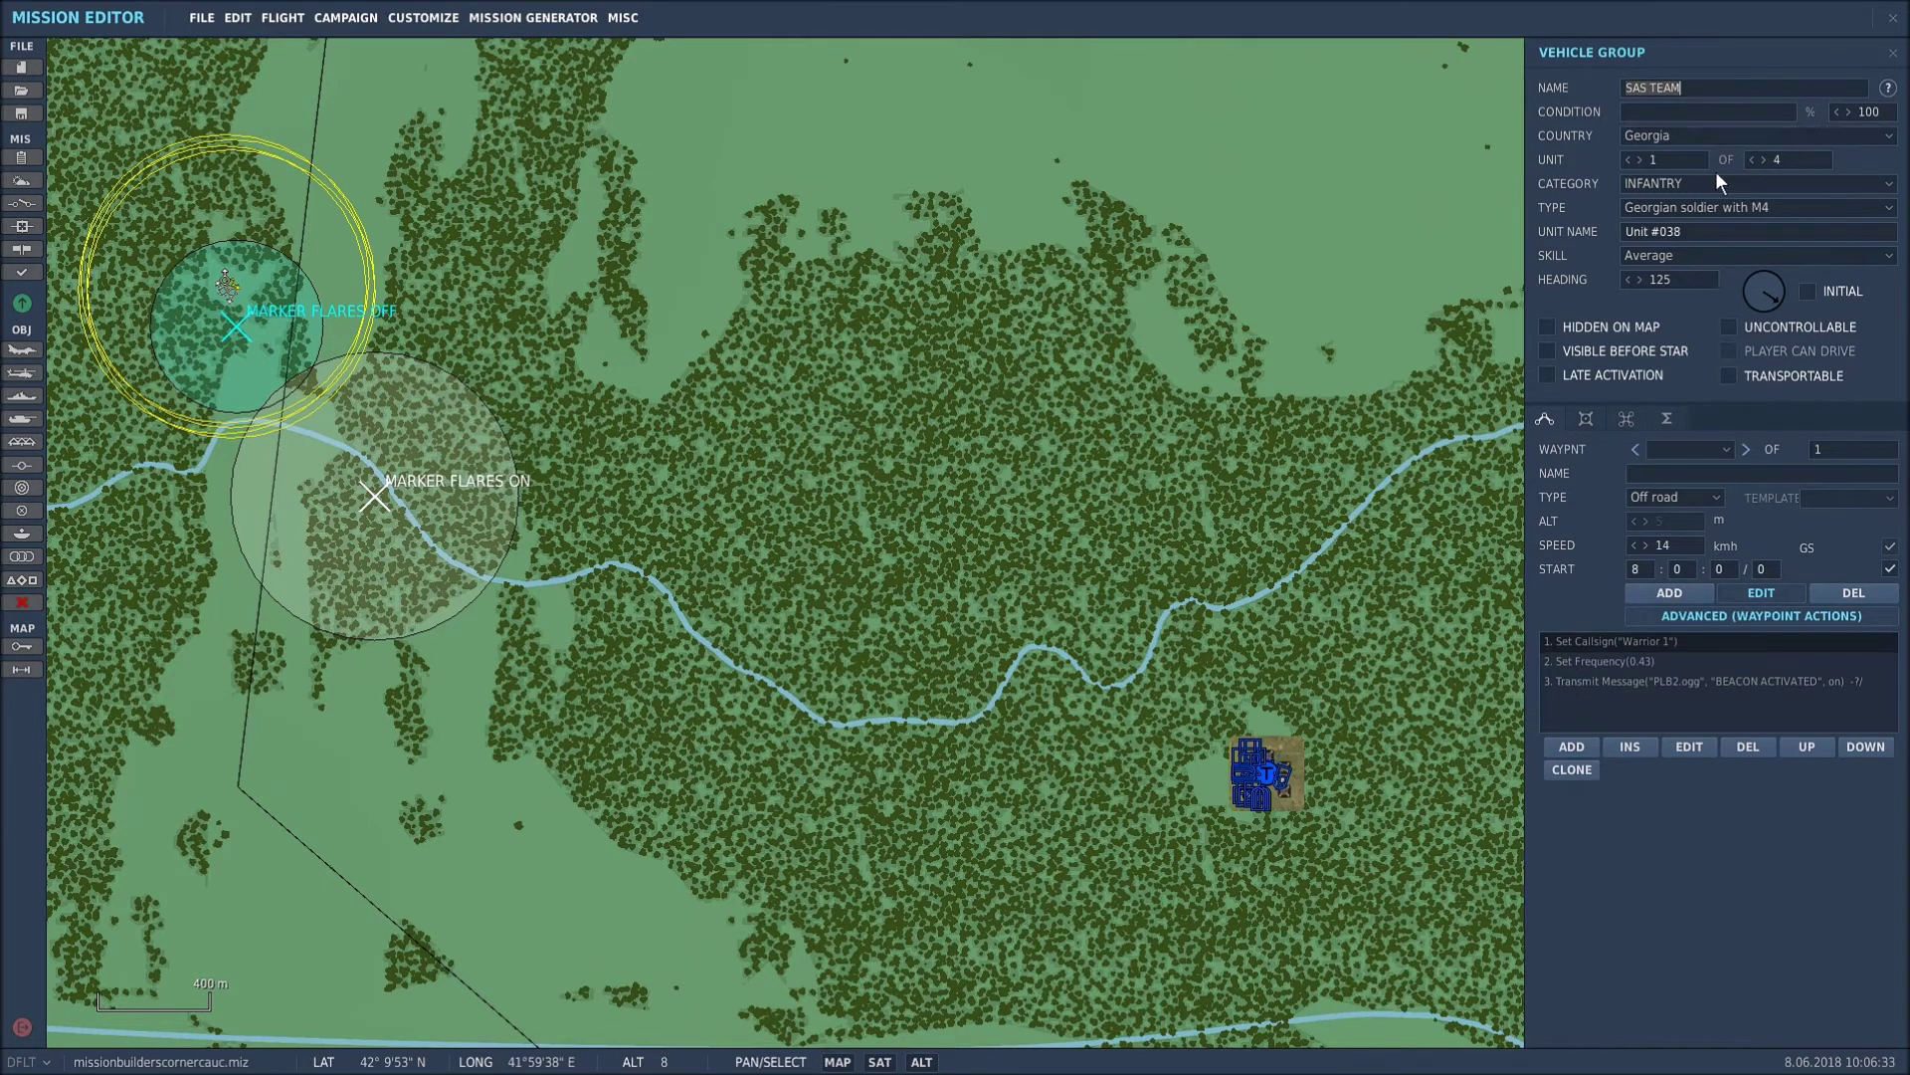
left_click(1626, 232)
left_click(1886, 55)
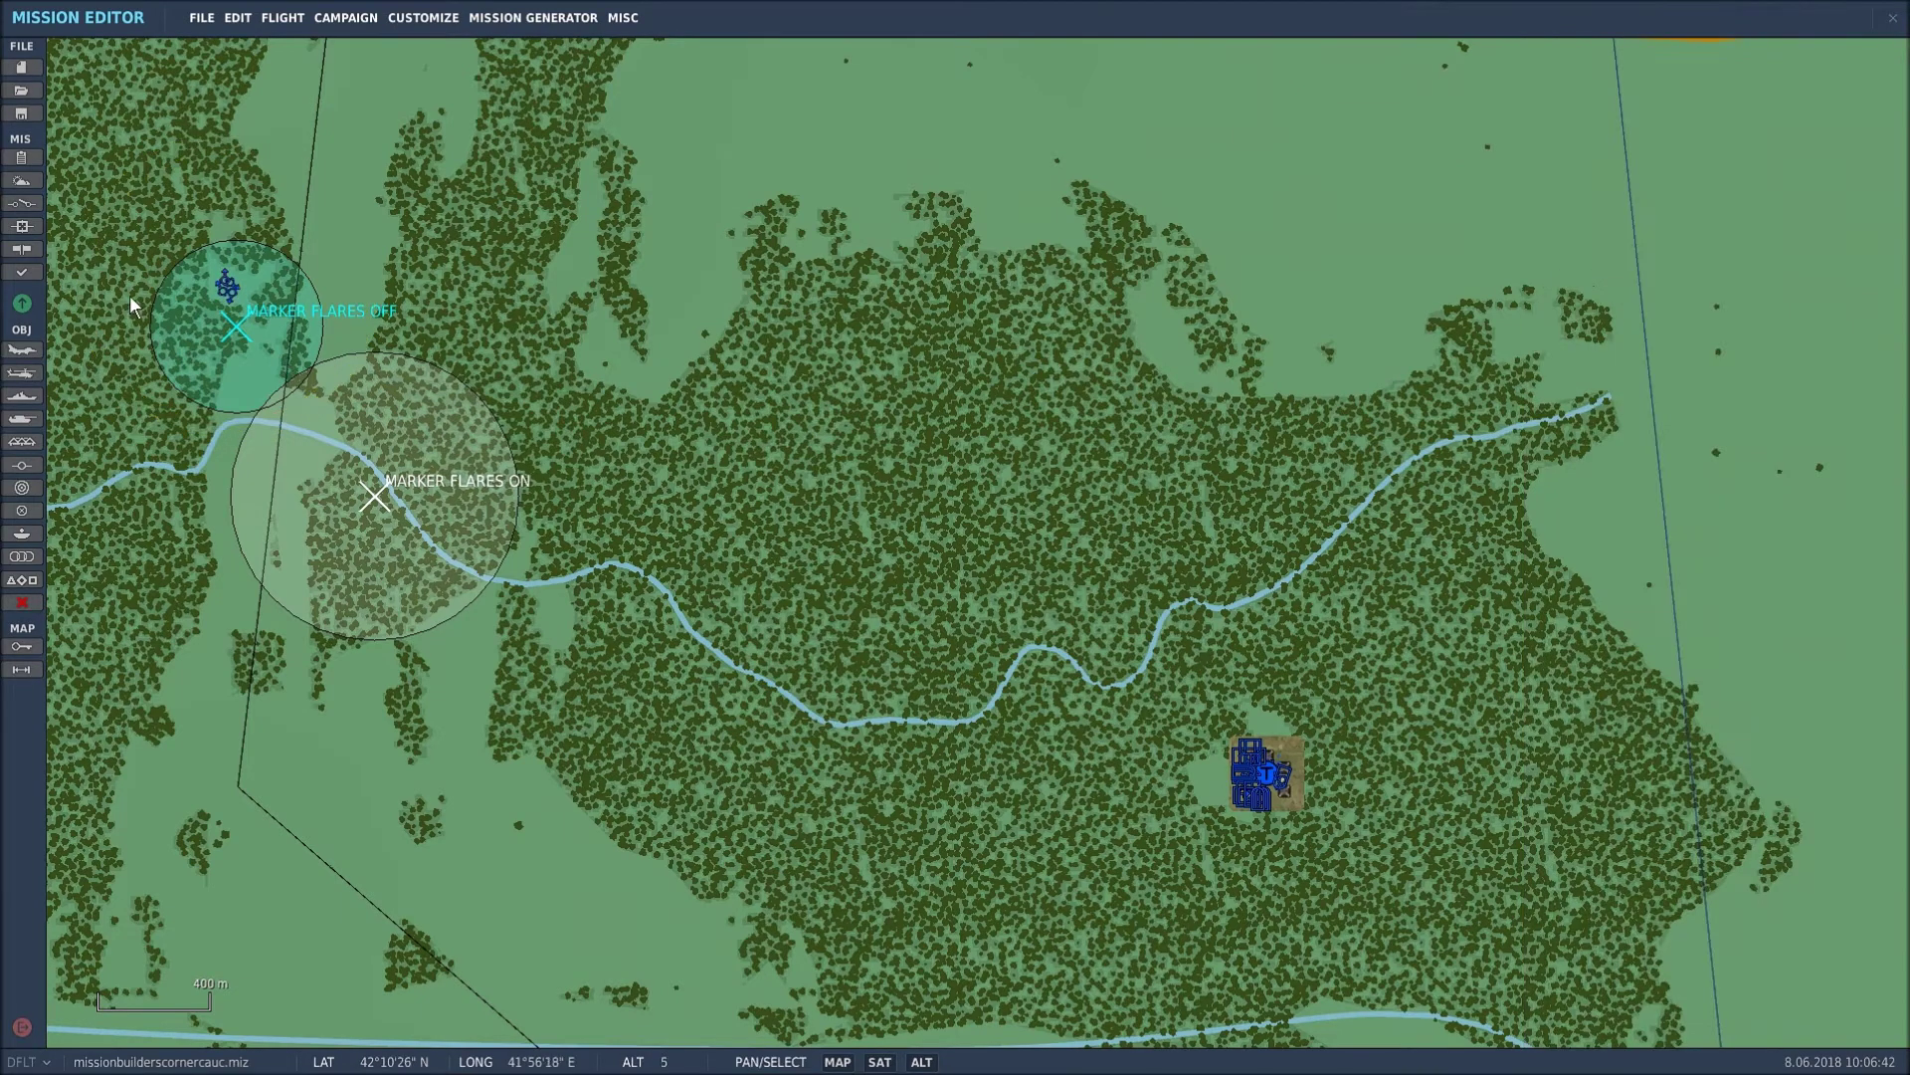
left_click(21, 205)
Step: Make the MARKER FLARES ON action fire a WHITE signal flare on SAS TEAM
left_click(862, 137)
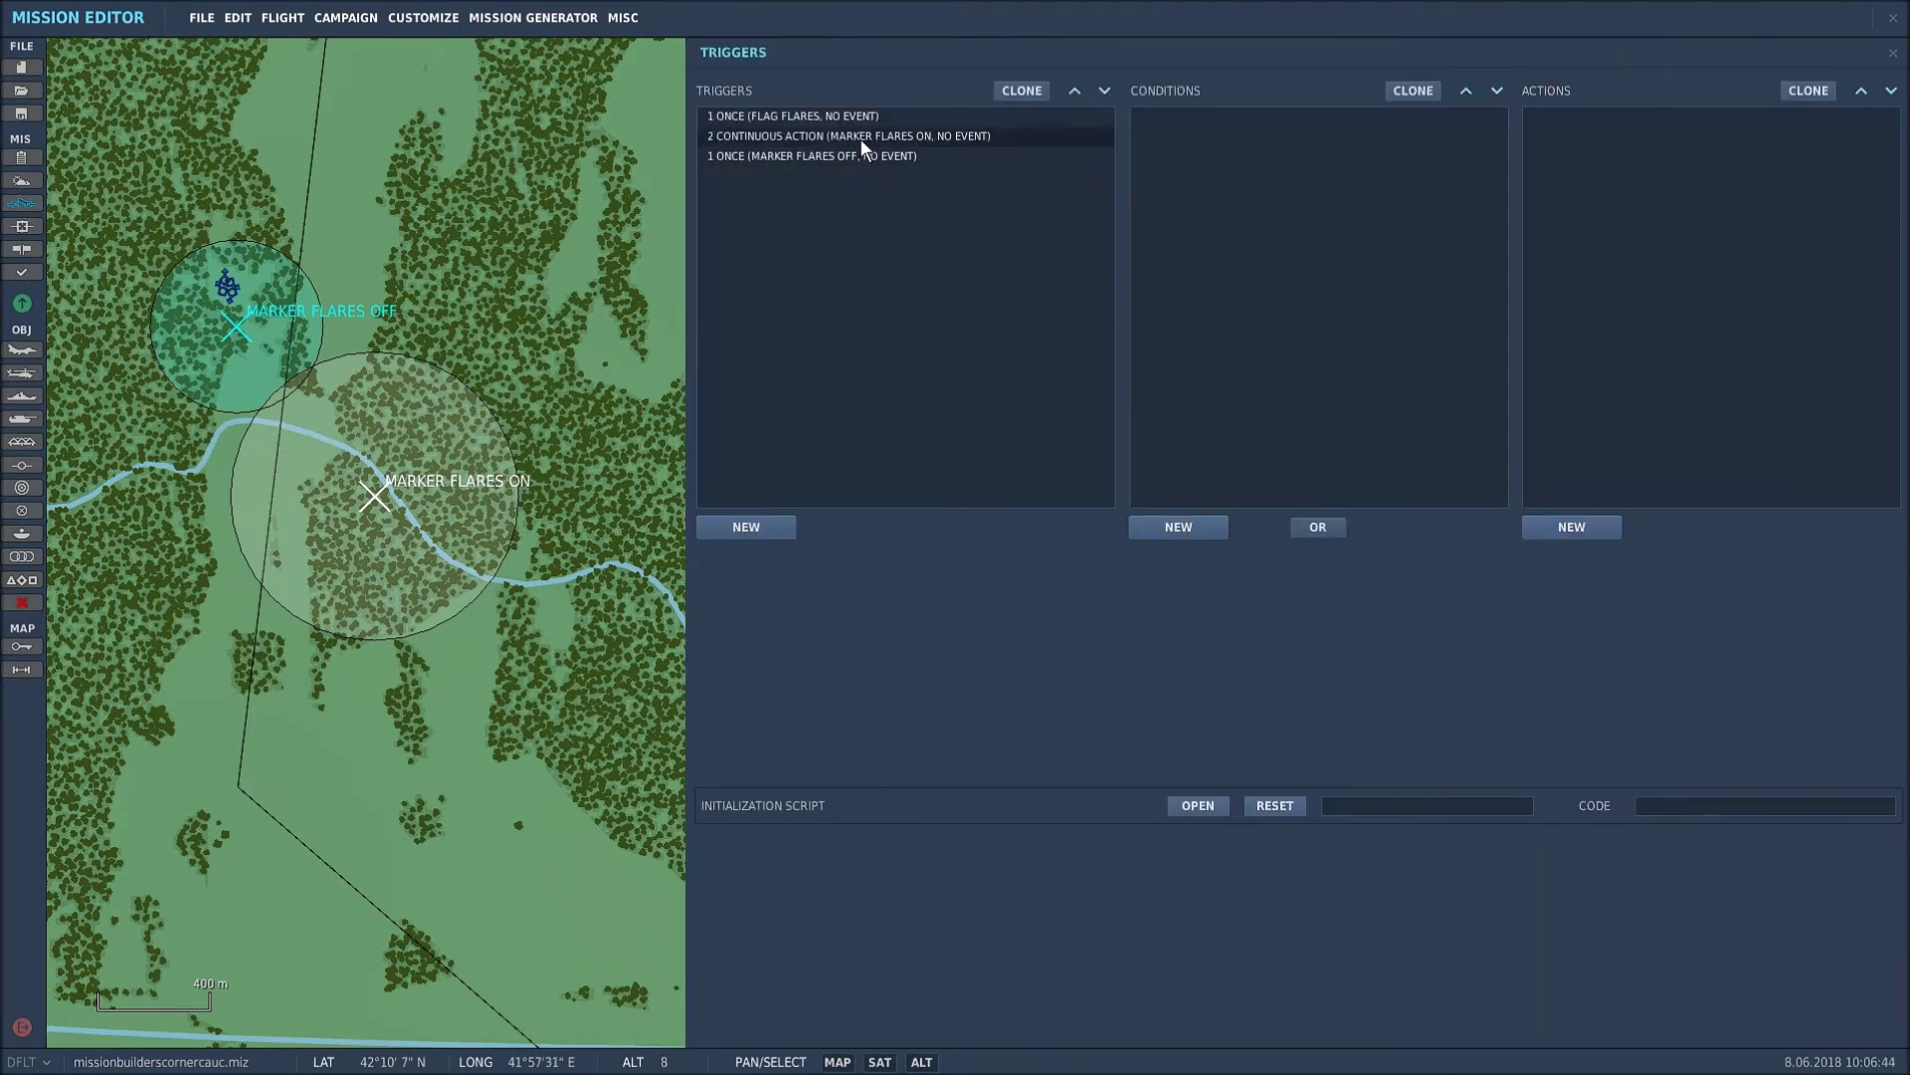
left_click(1636, 117)
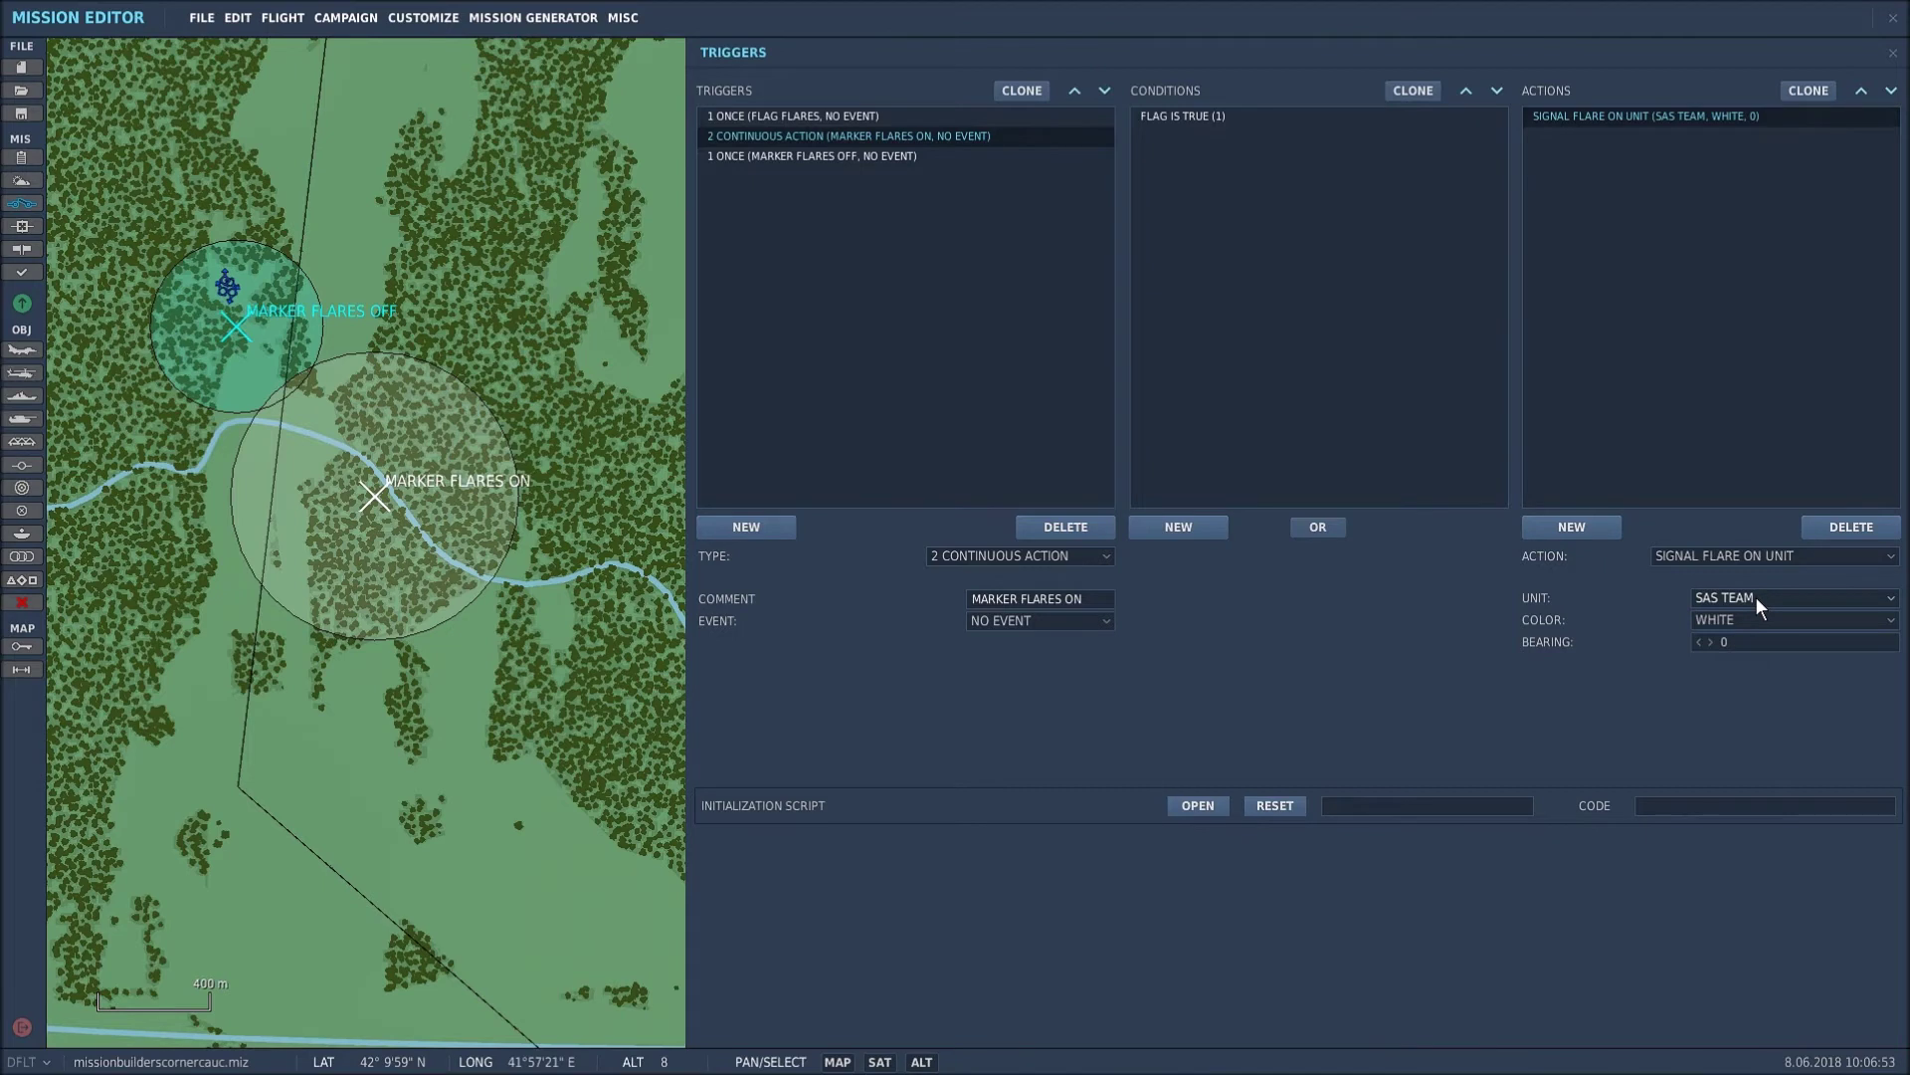
left_click(1889, 599)
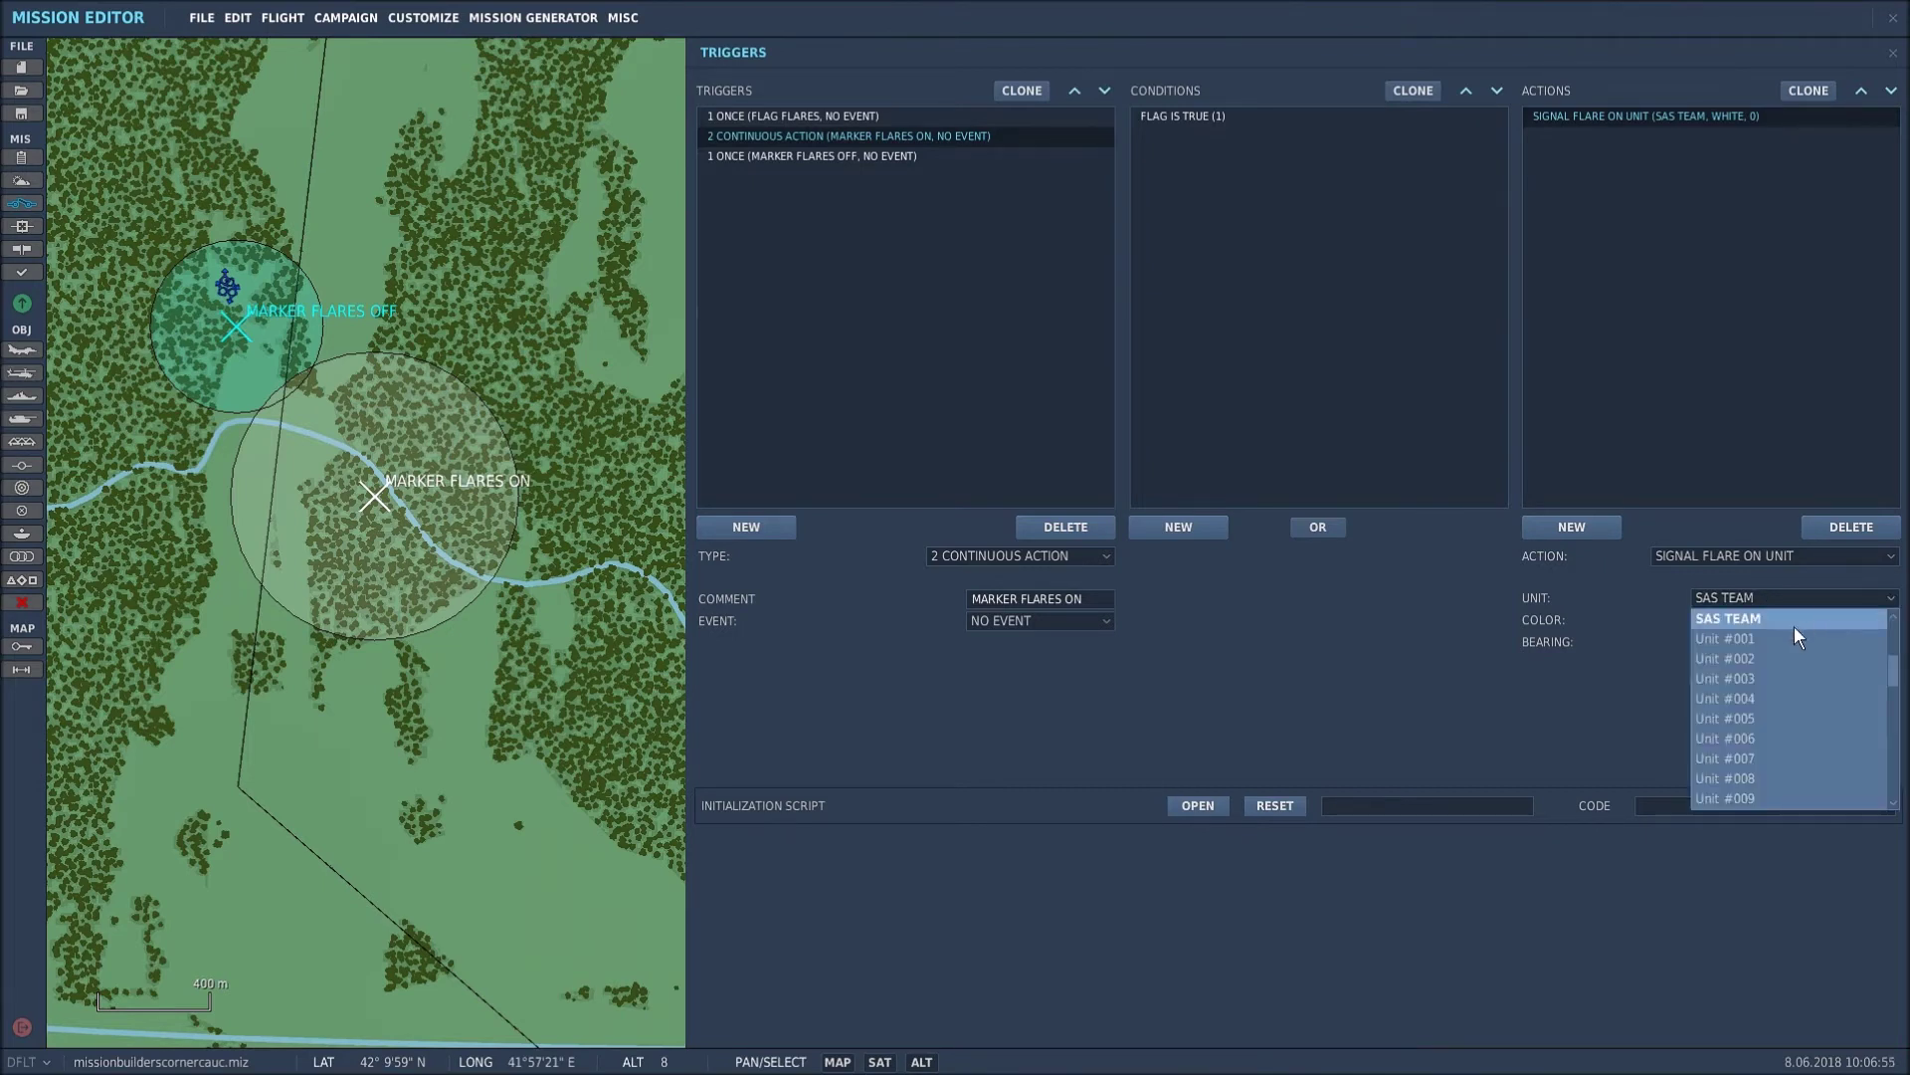
left_click(1777, 619)
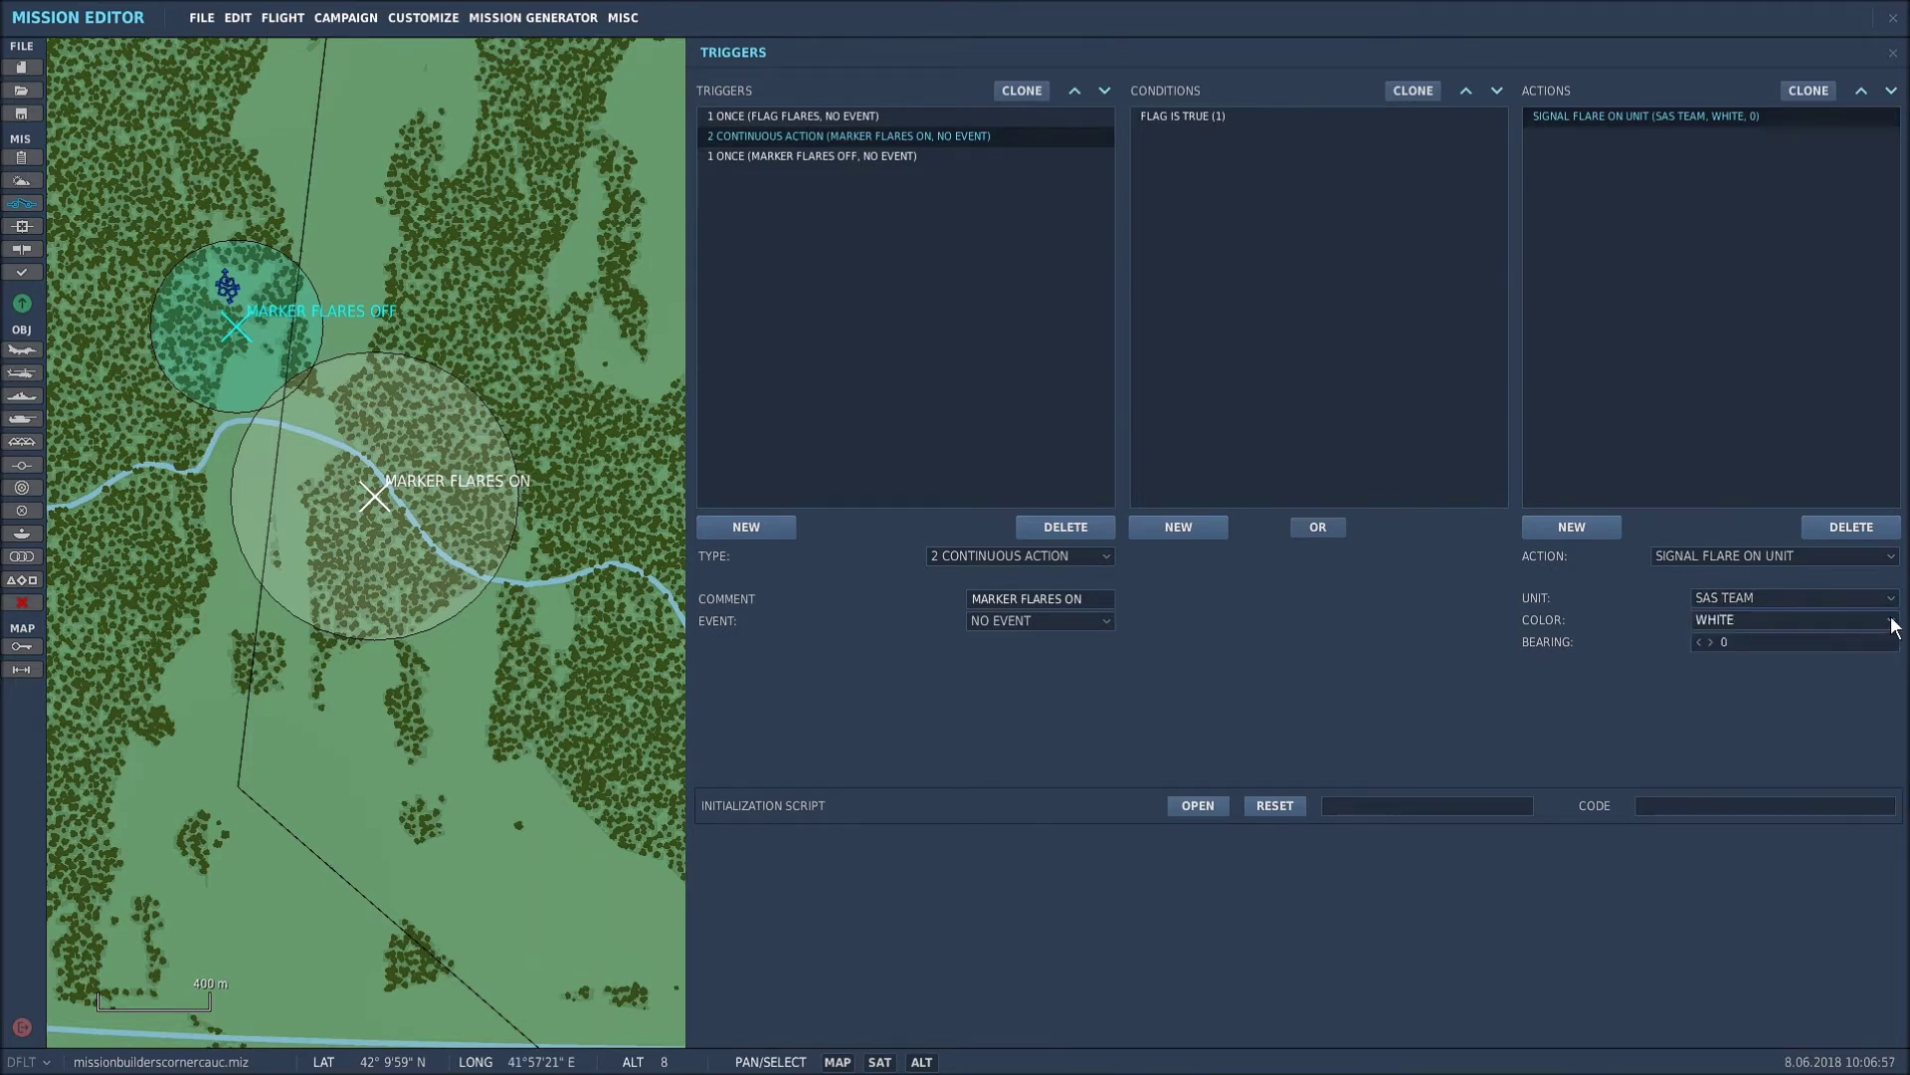
left_click(1892, 621)
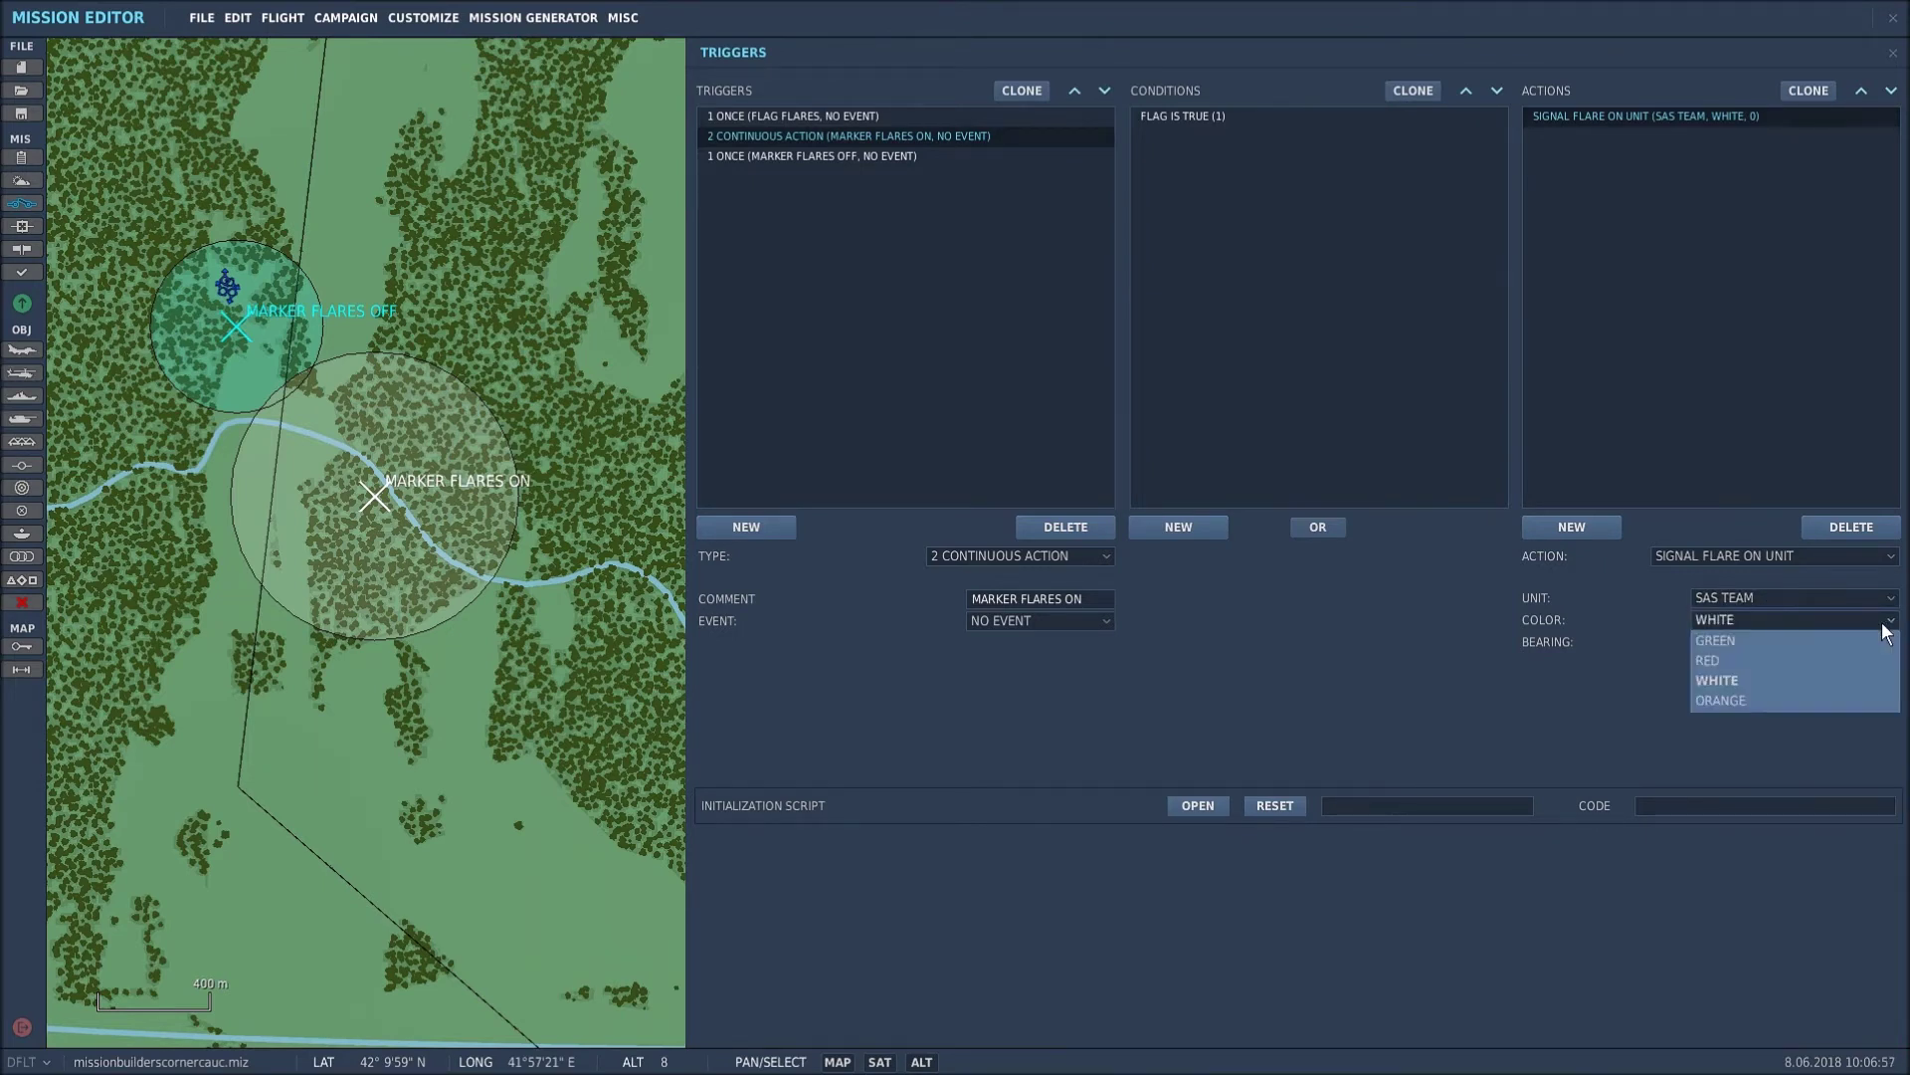
left_click(1735, 679)
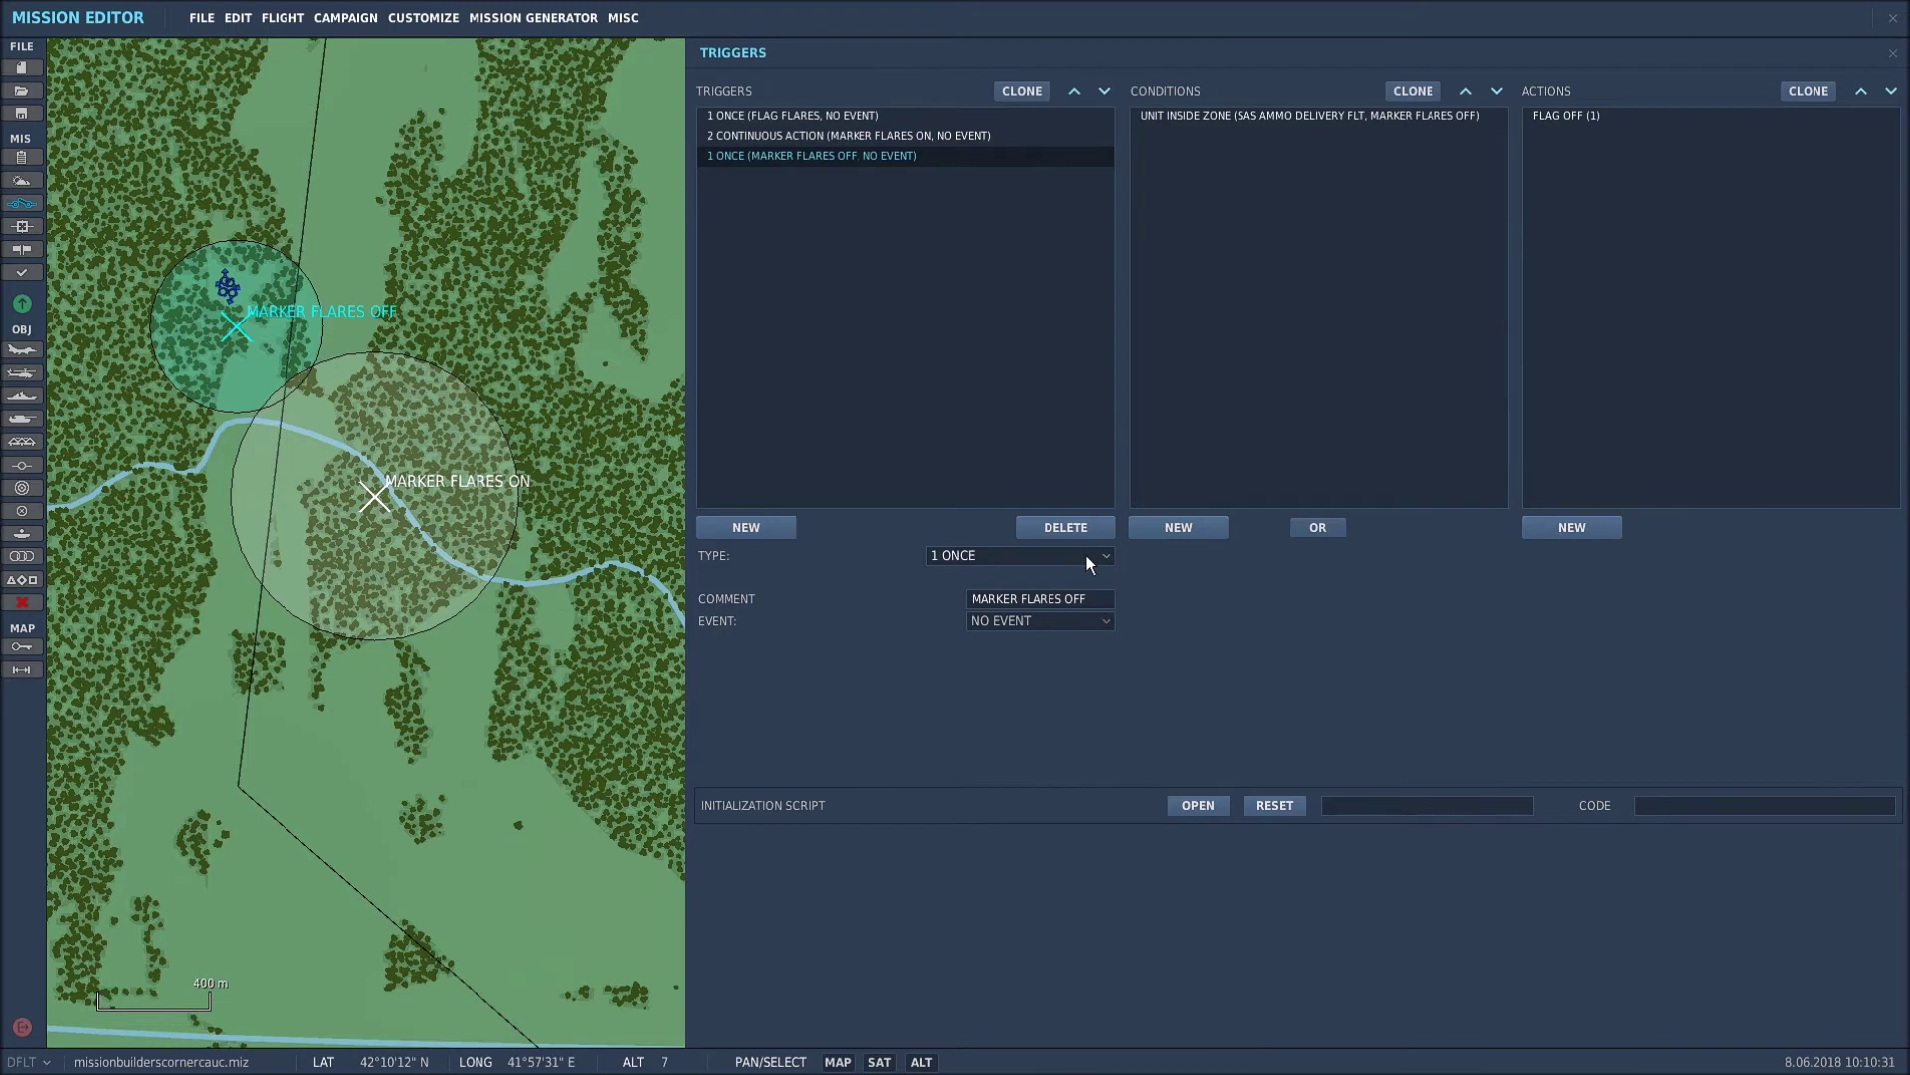
Step: Keep the condition as UNIT INSIDE ZONE with SAS AMMO DELIVERY FLT and zone MARKER FLARES OFF
left_click(1275, 118)
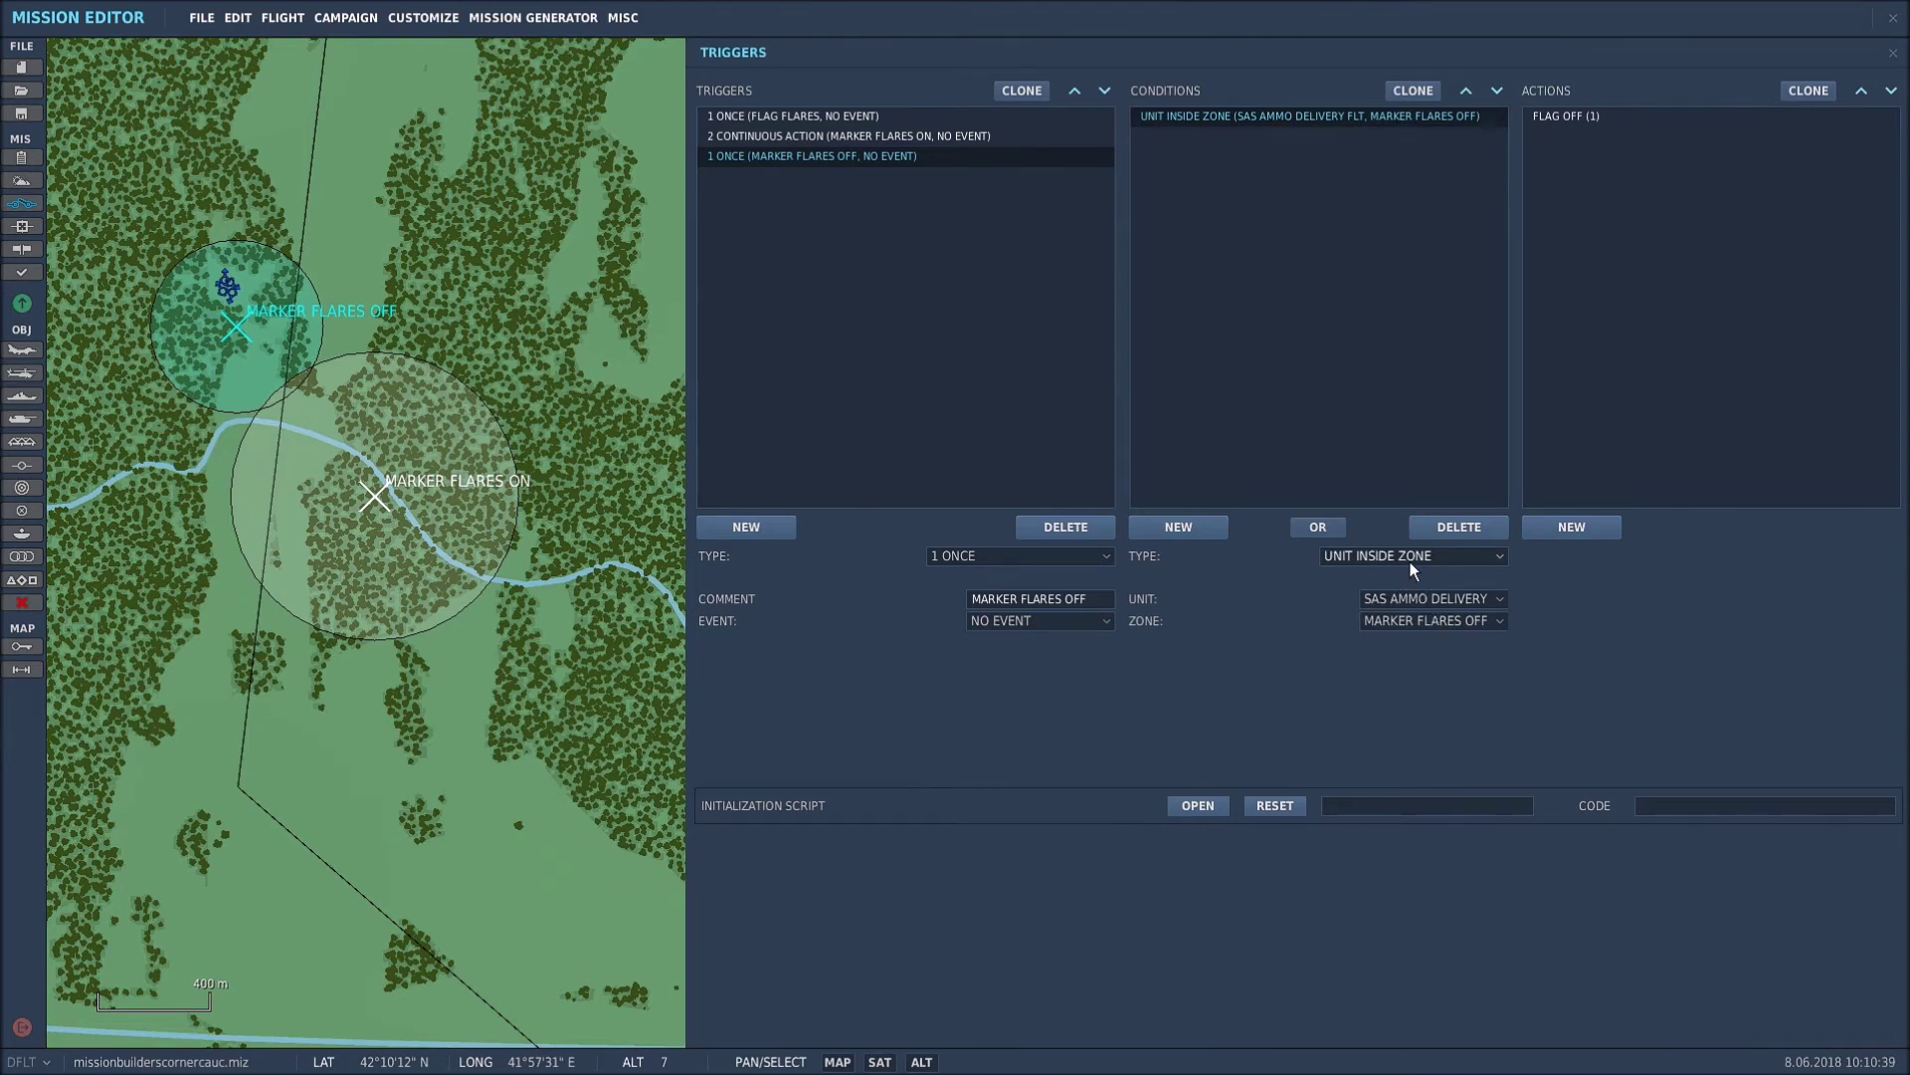
left_click(1500, 554)
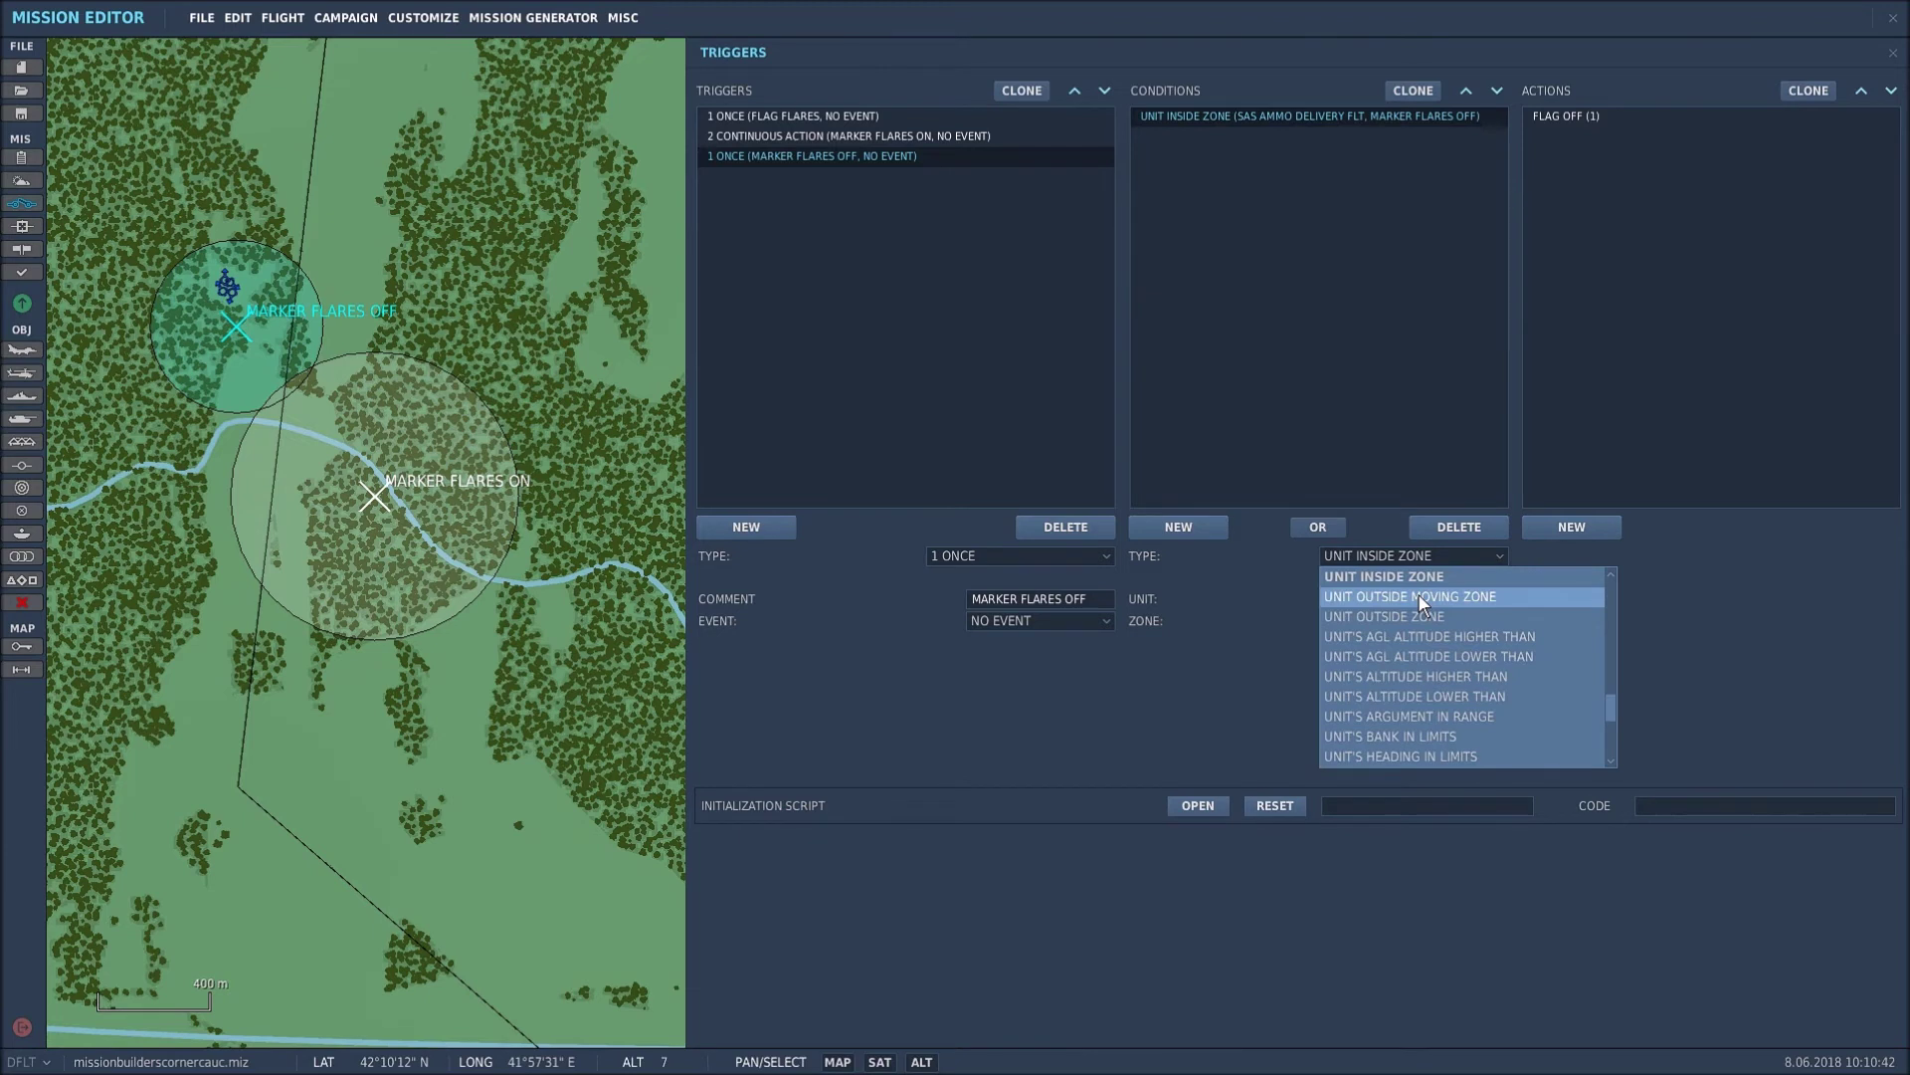
left_click(1501, 554)
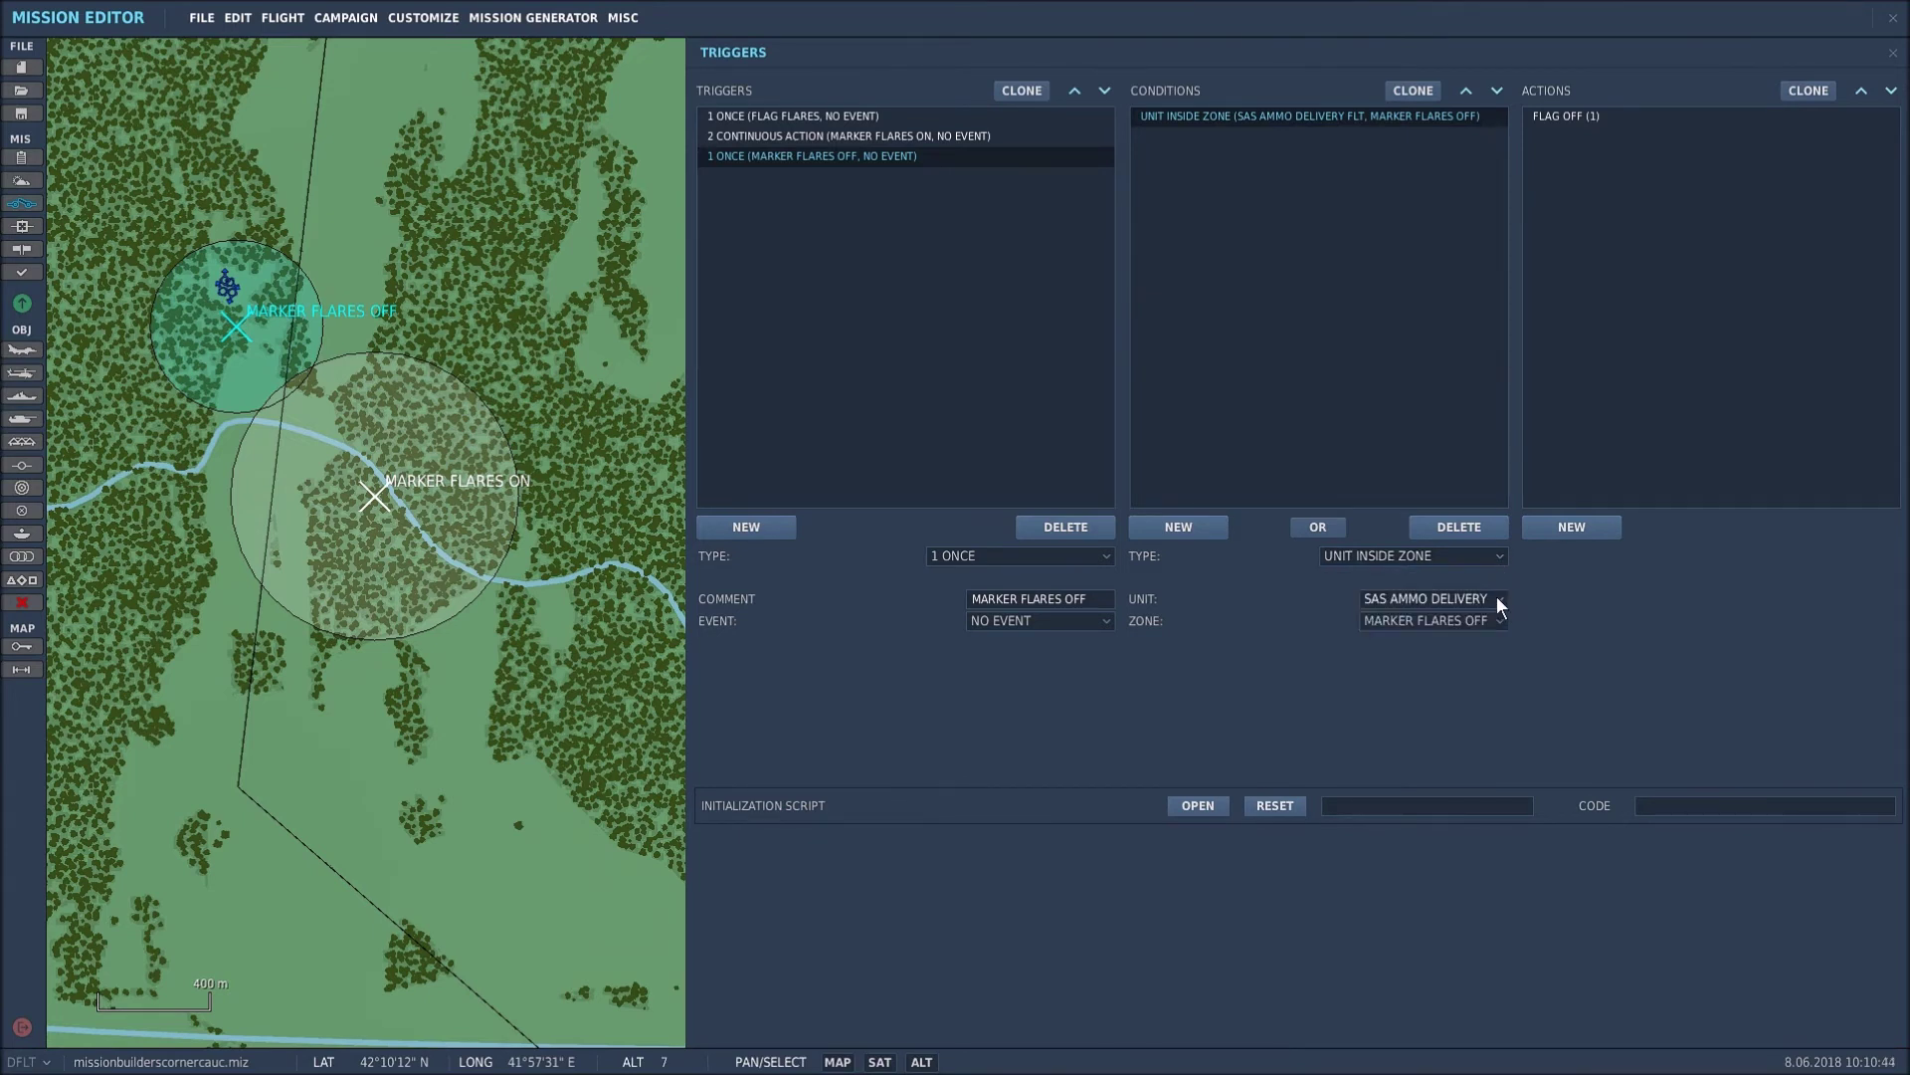
left_click(1499, 597)
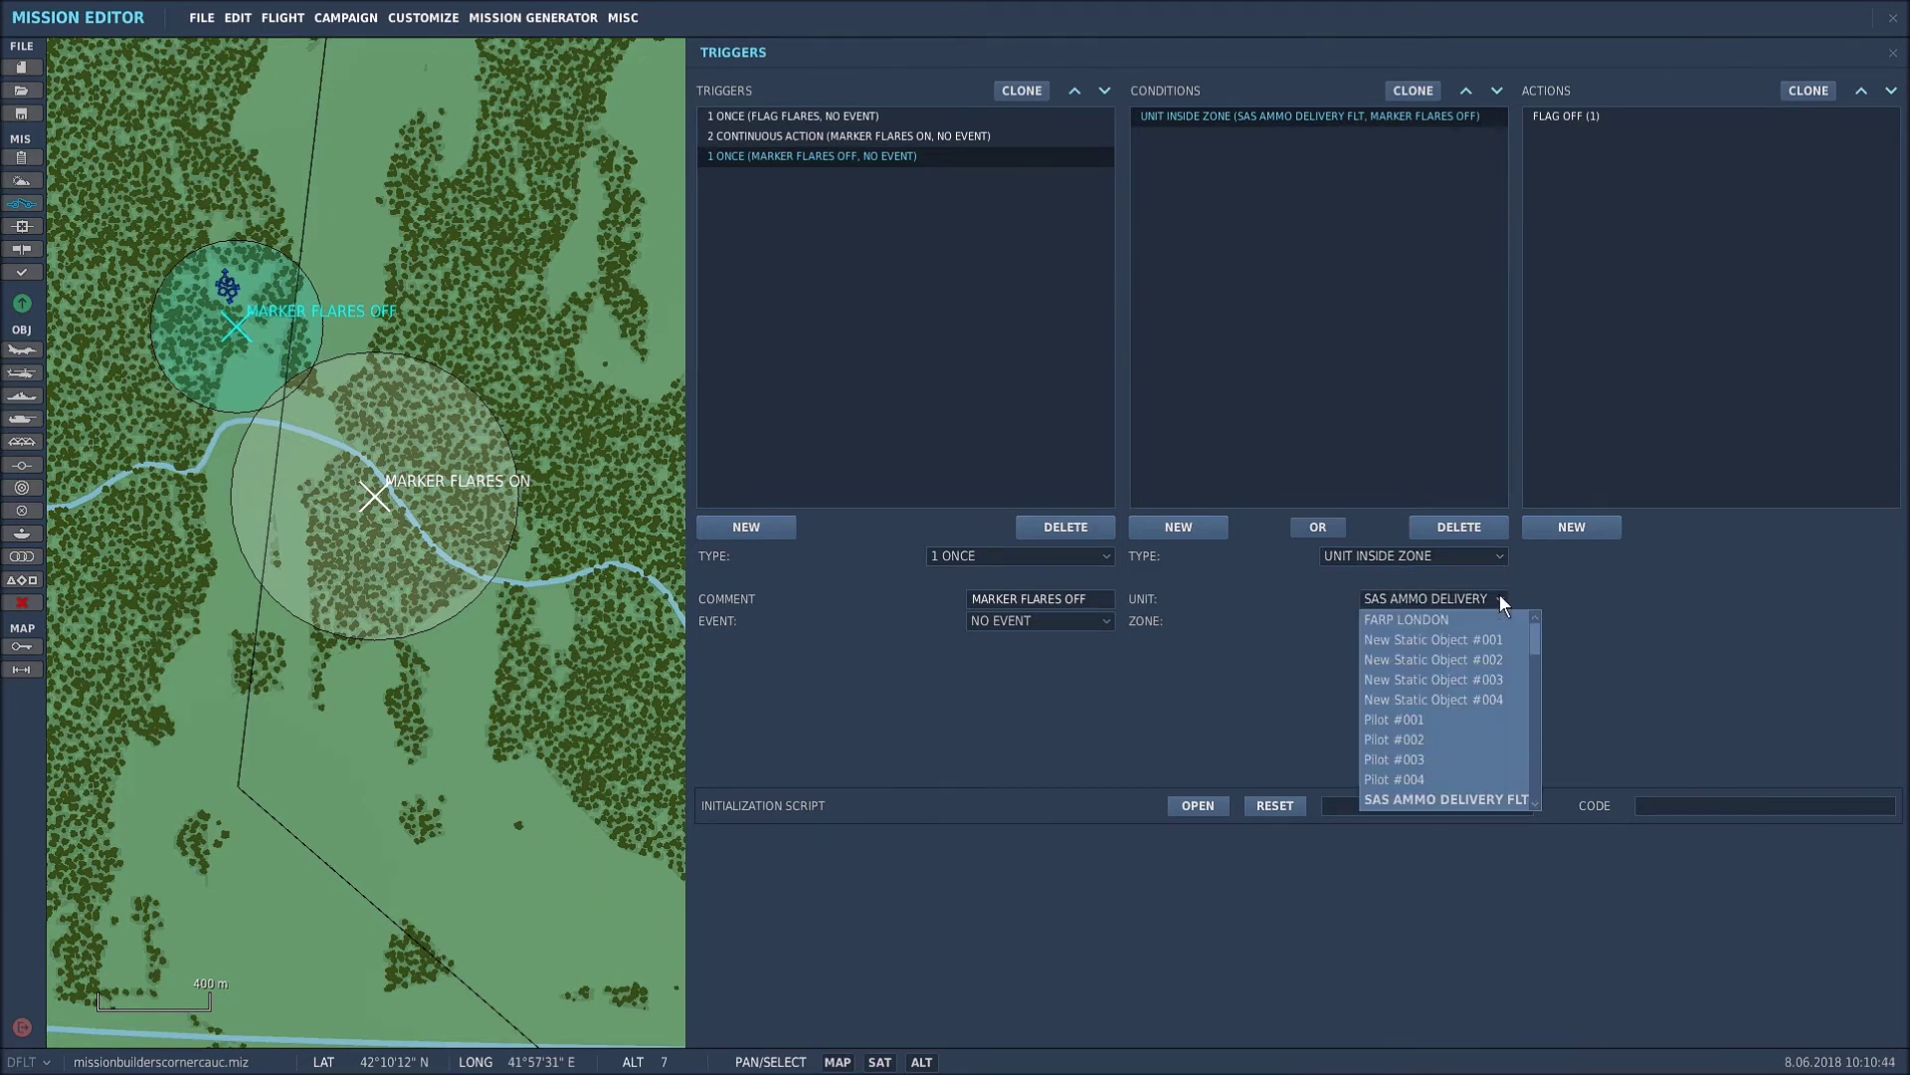
left_click(1437, 800)
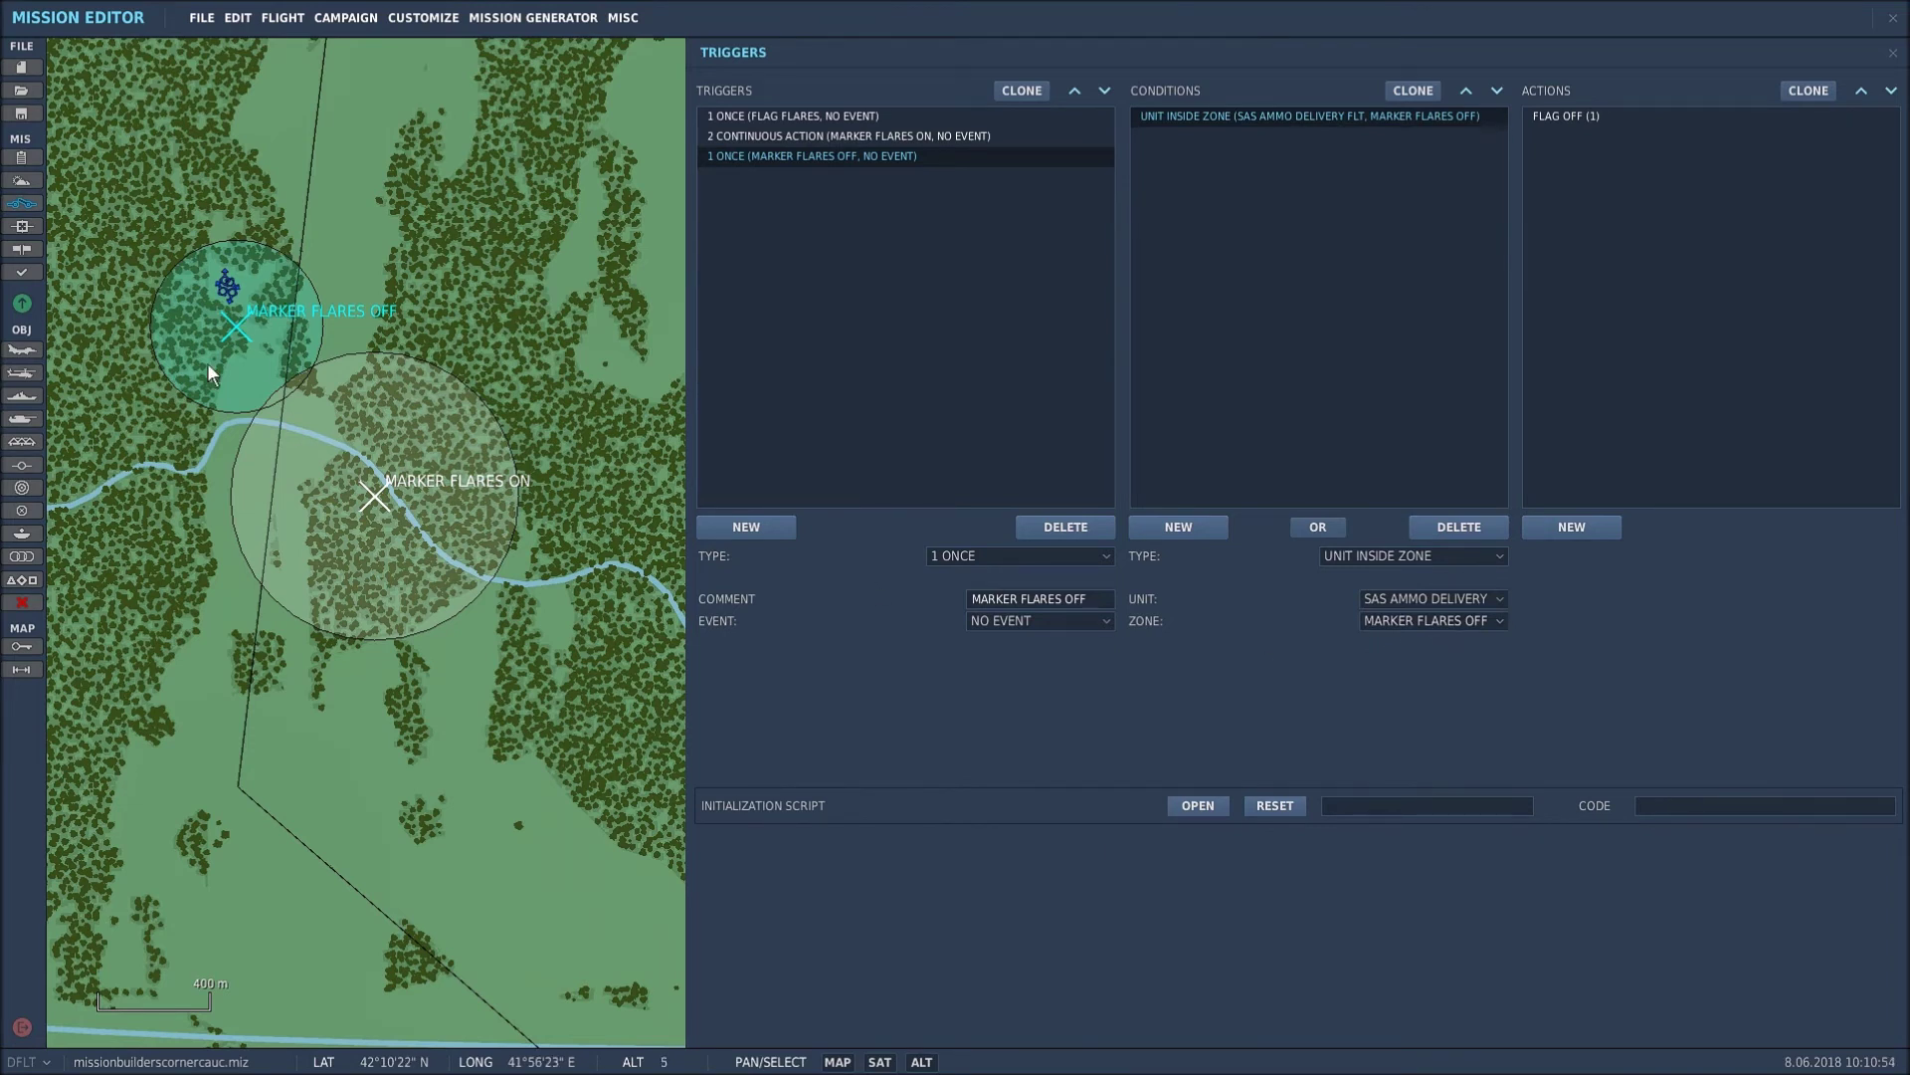
left_click(1499, 621)
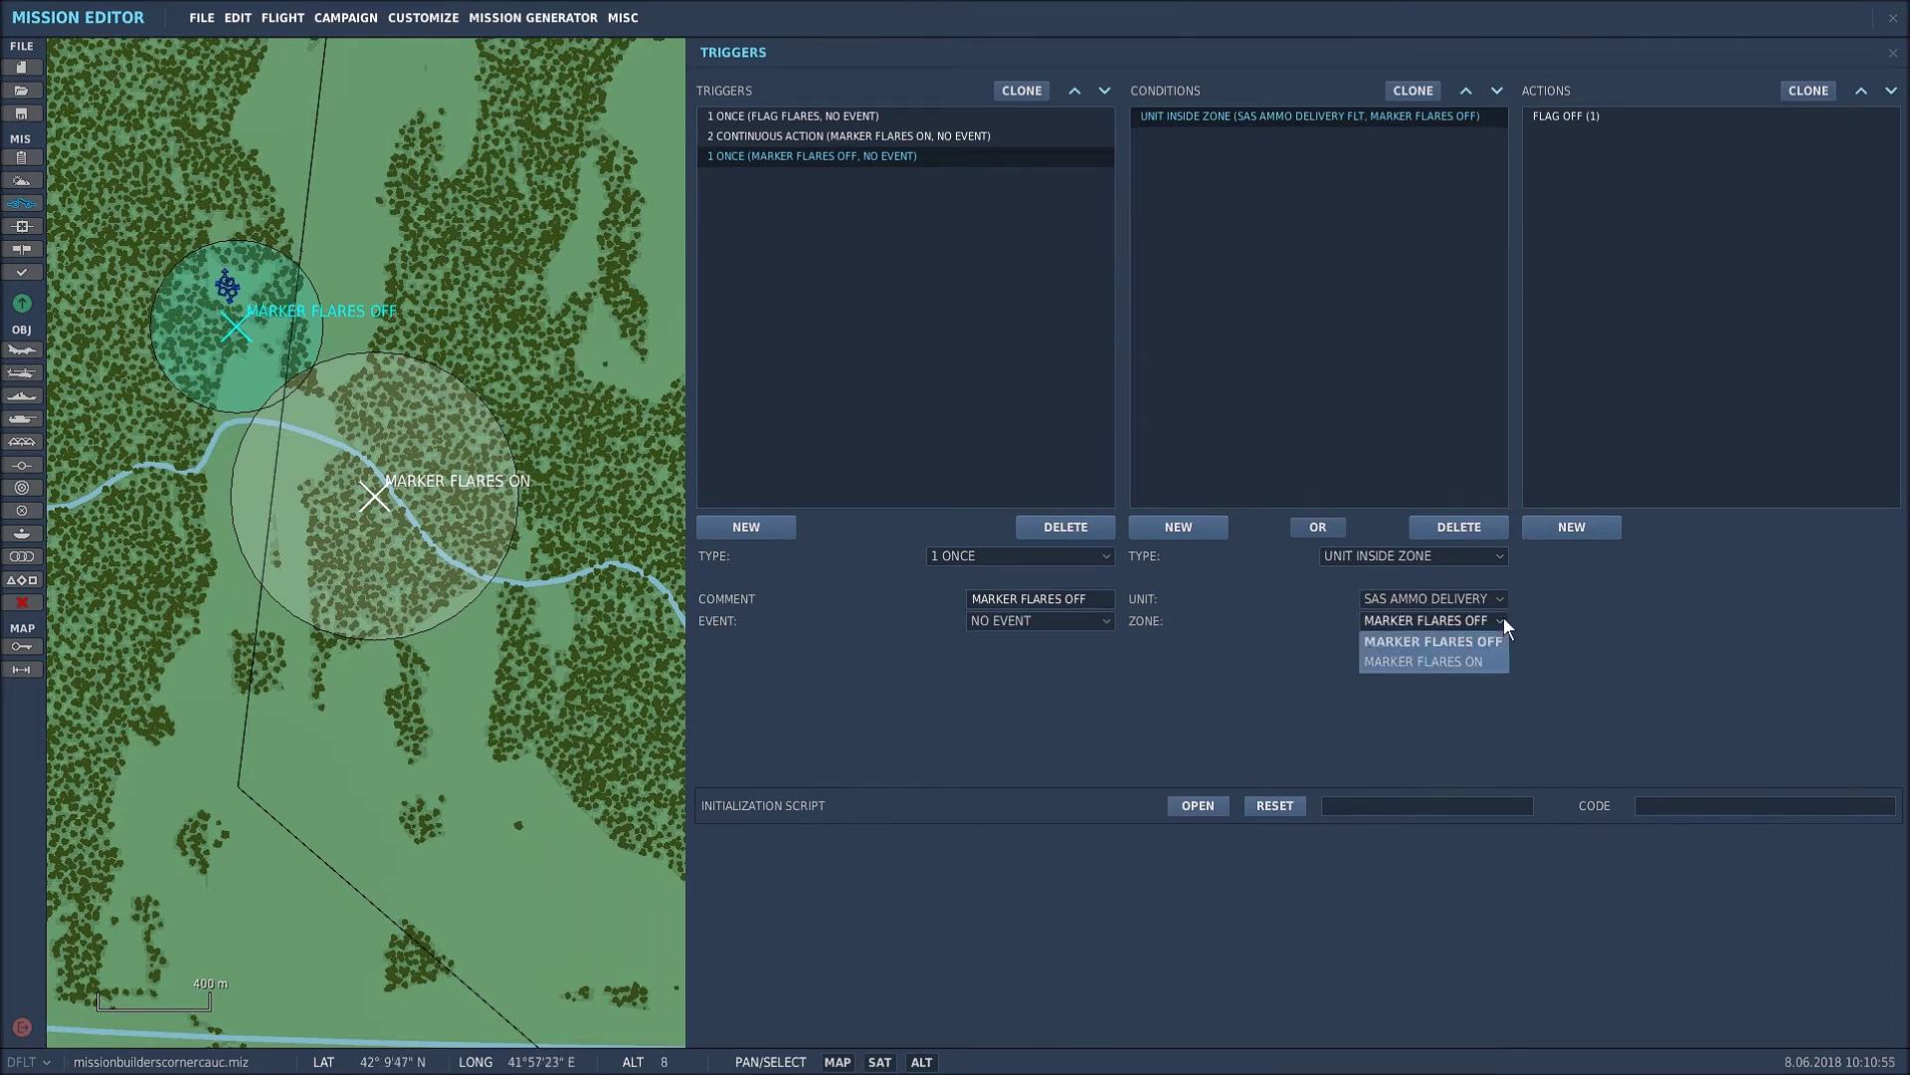
left_click(1458, 645)
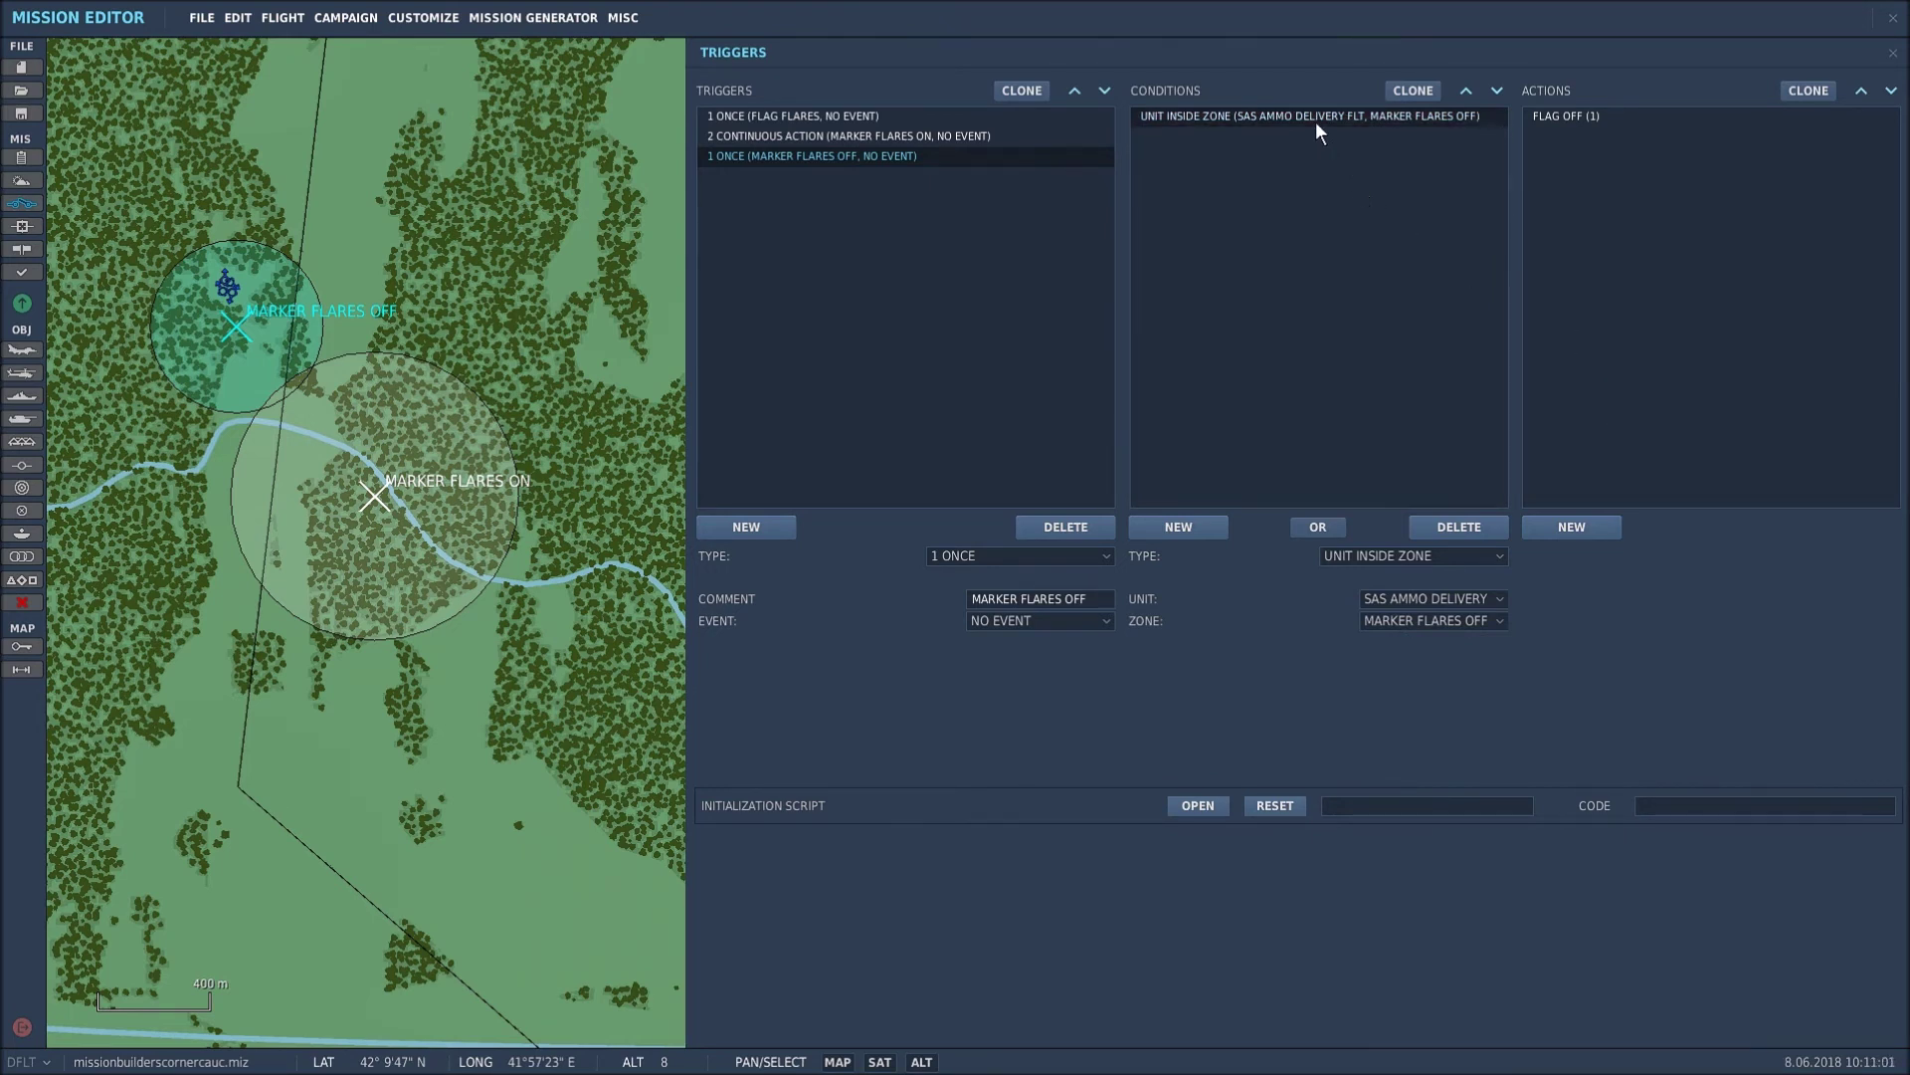
Step: Keep the MARKER FLARES OFF action as FLAG OFF on flag 1
left_click(1584, 116)
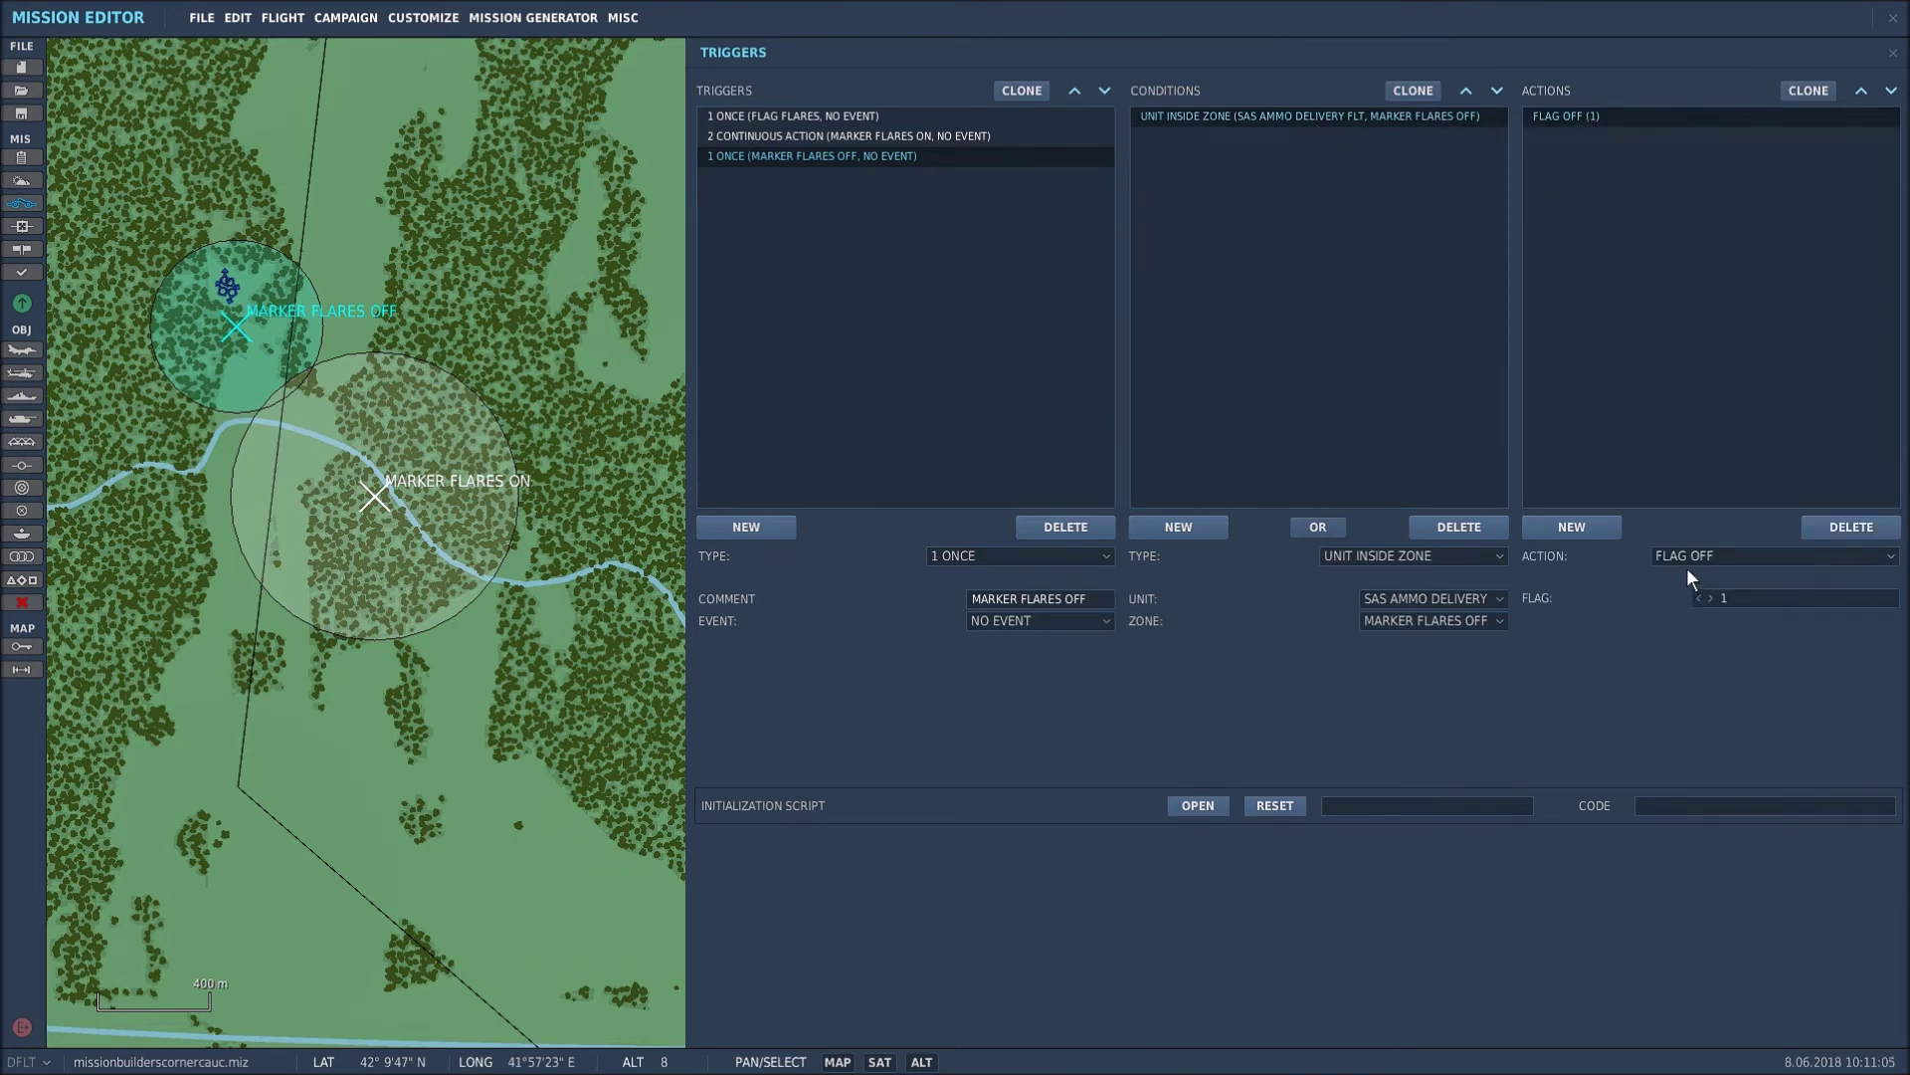
left_click(1890, 556)
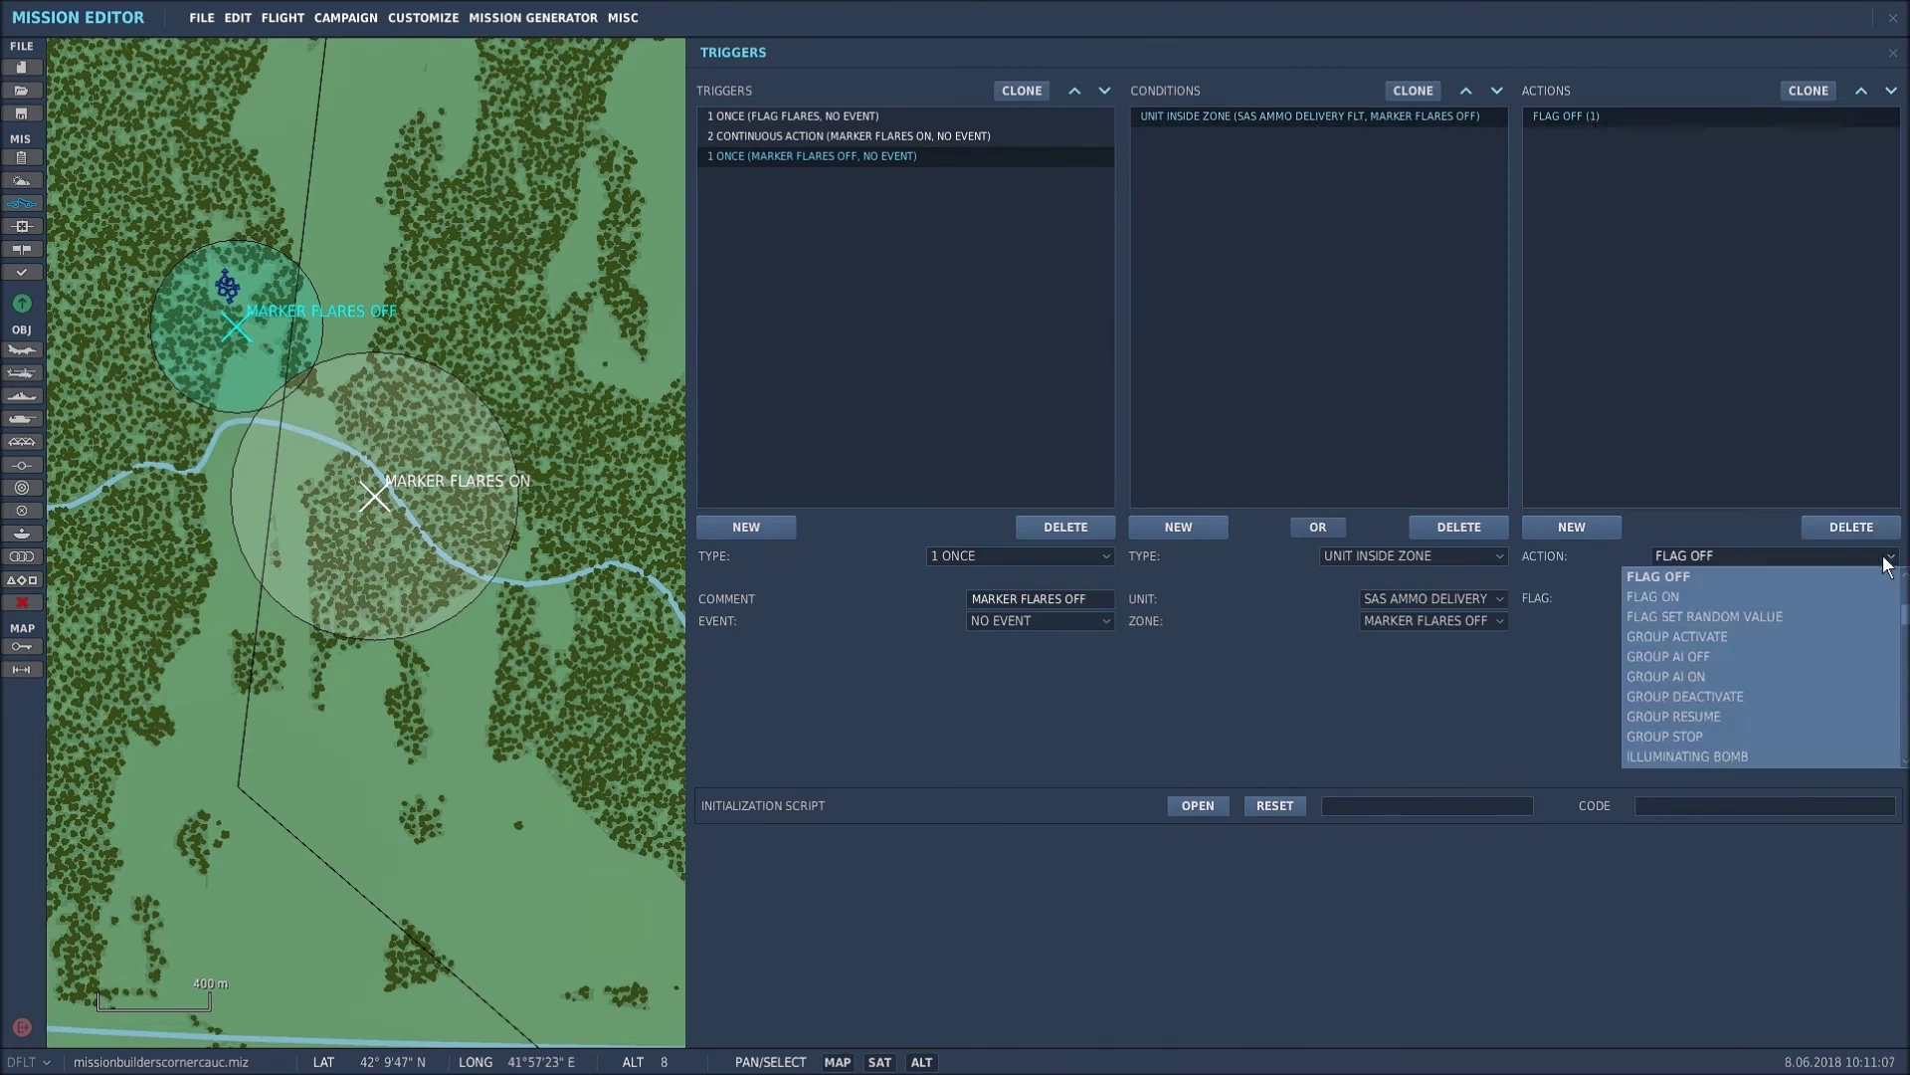
left_click(1687, 581)
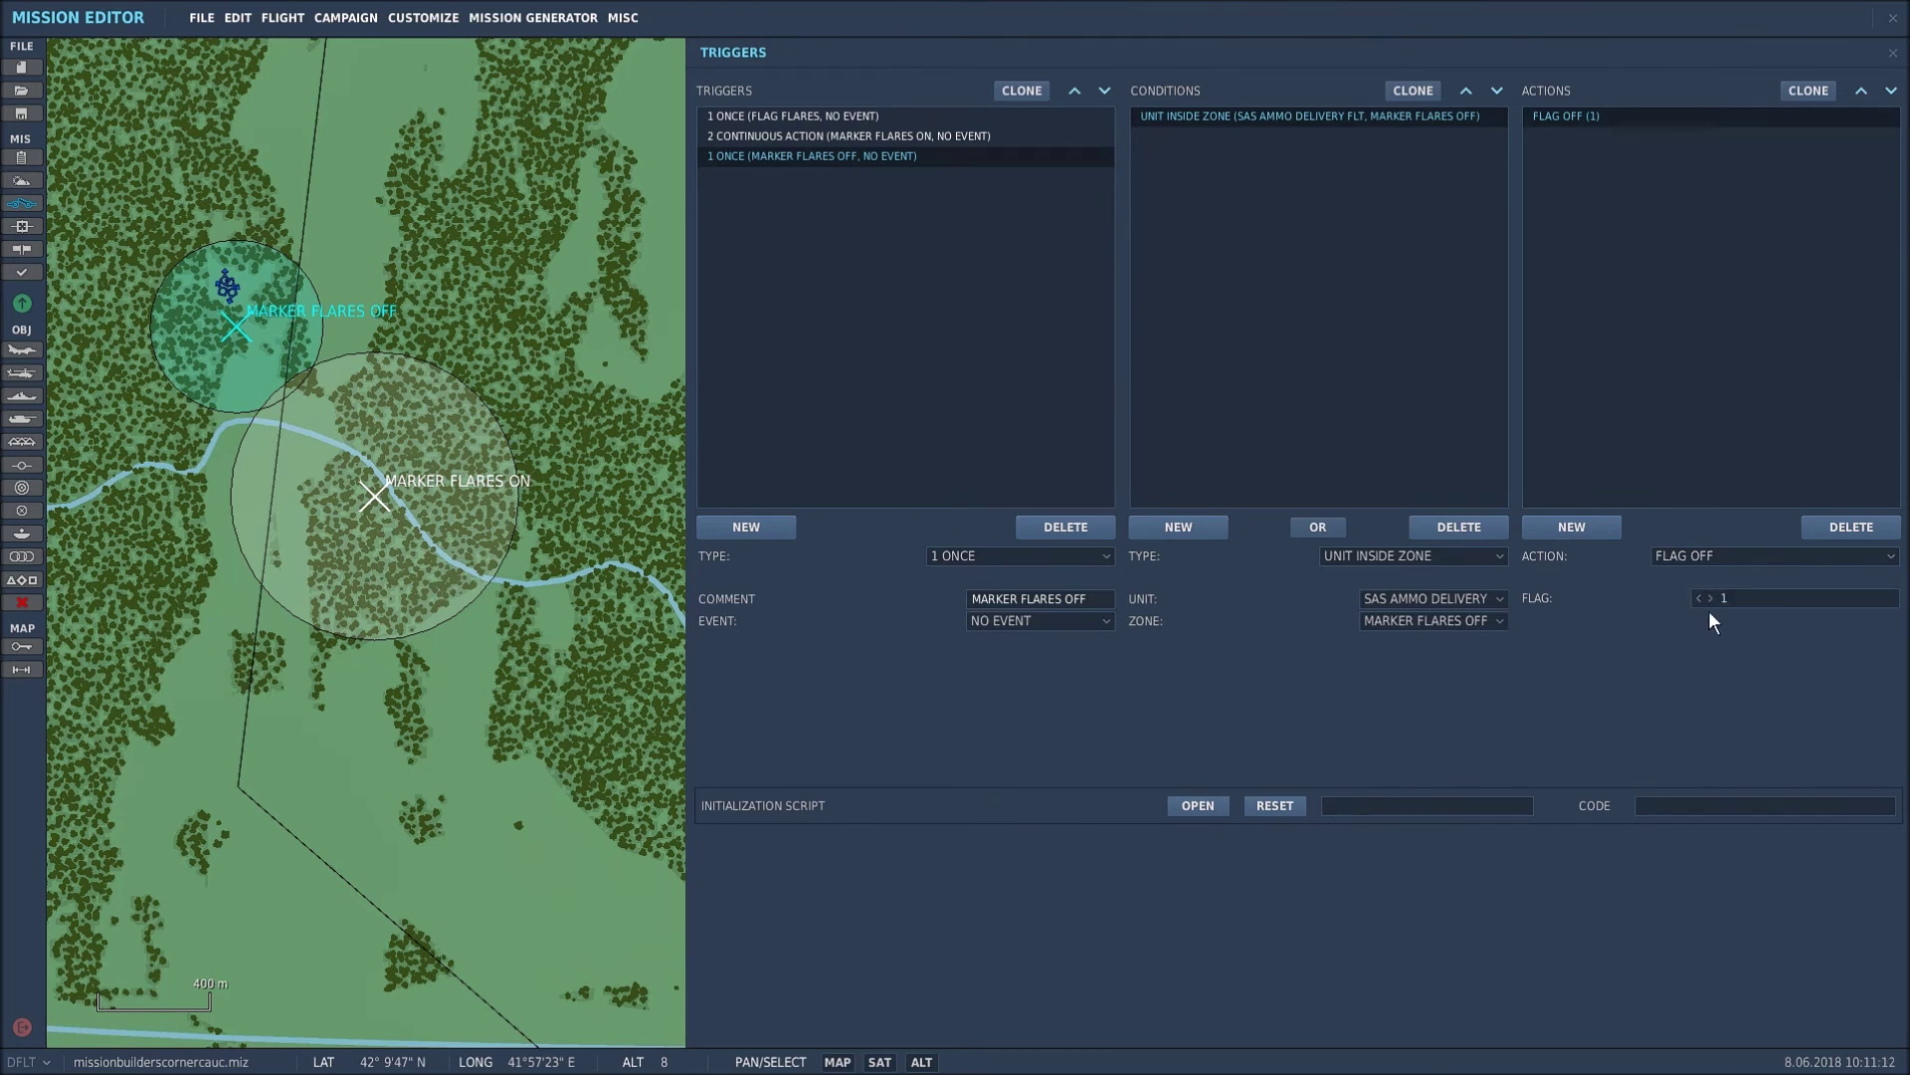